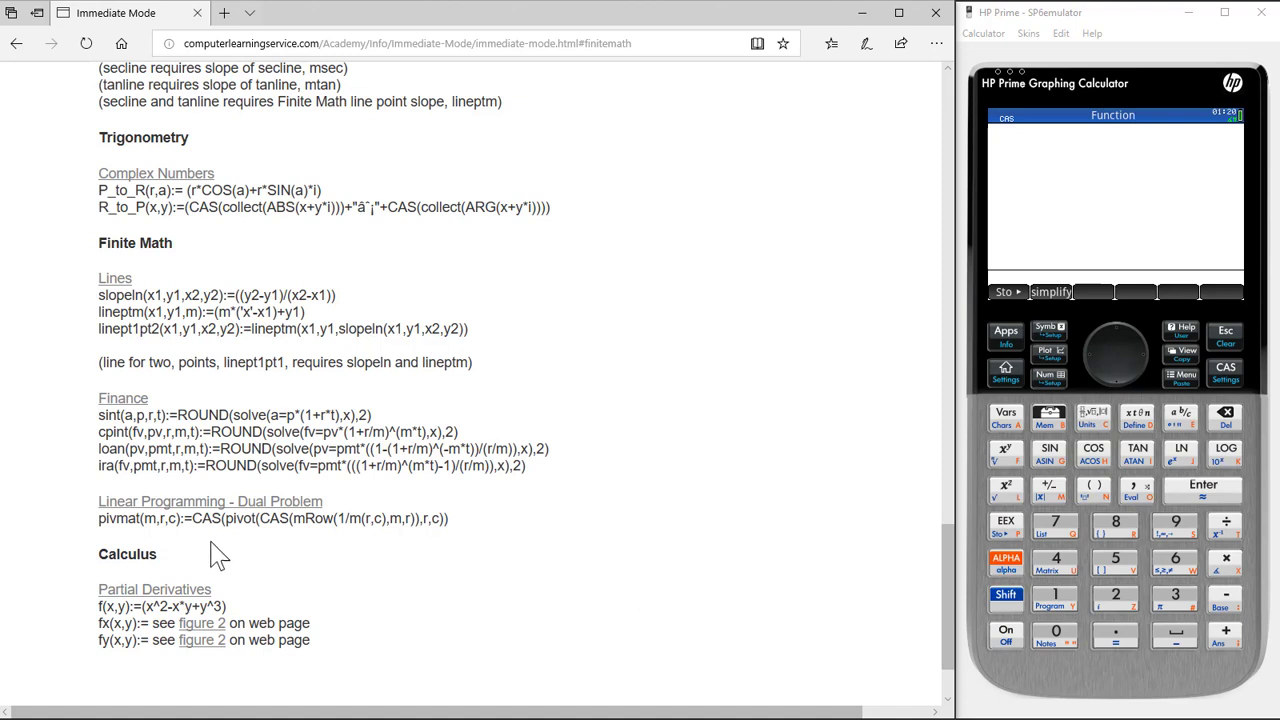
Copy the full pivmat(m,r,c) definition line from the Dual Problem section in Edge
double_click(112, 518)
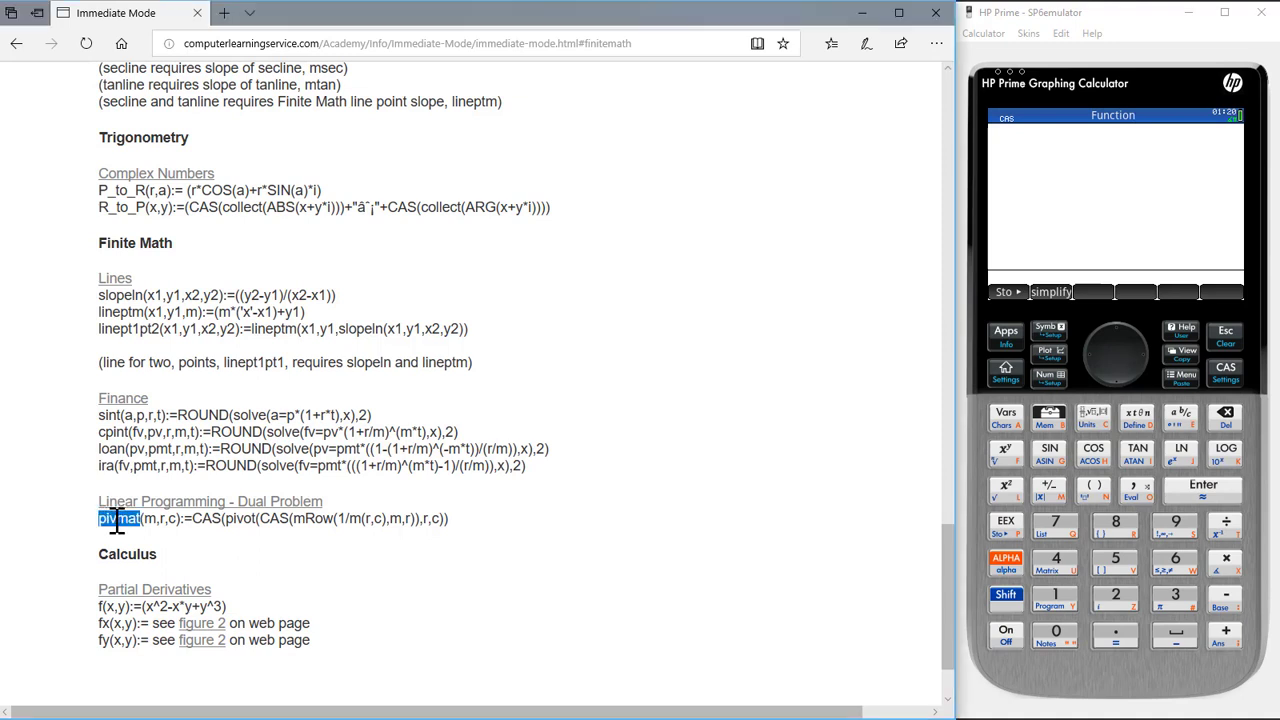
left_click(456, 520, "shift")
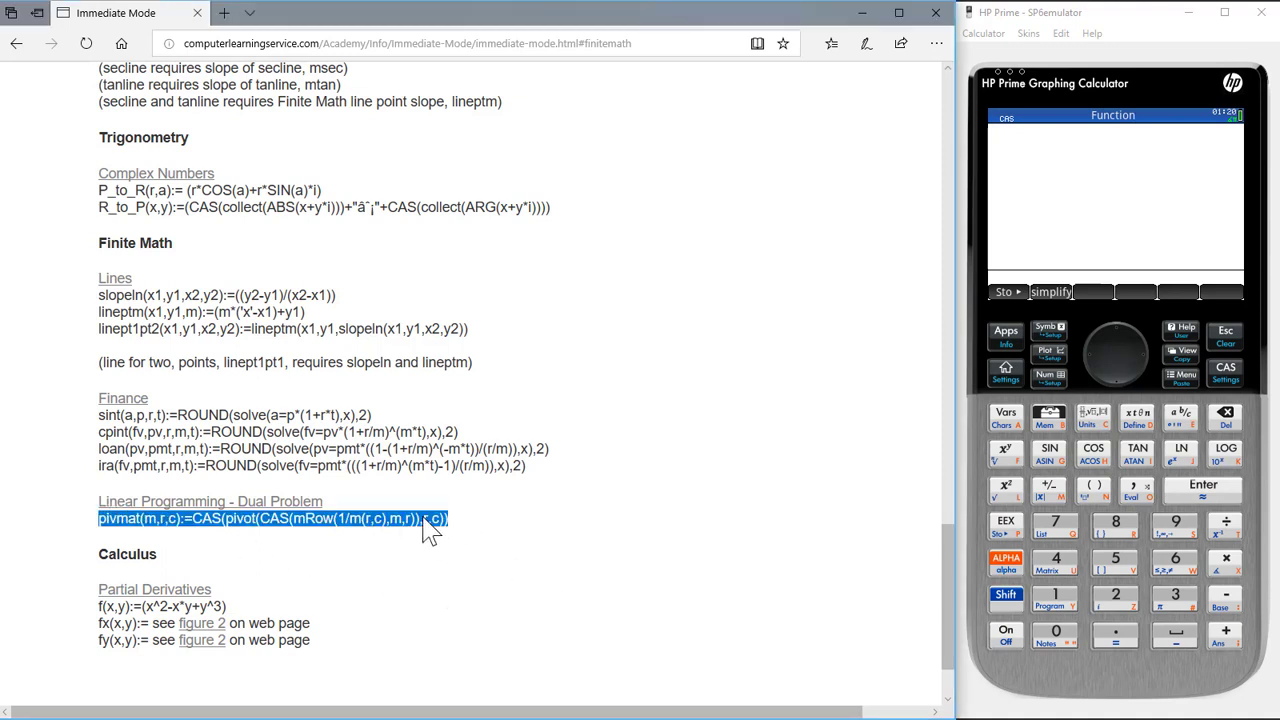
right_click(424, 520)
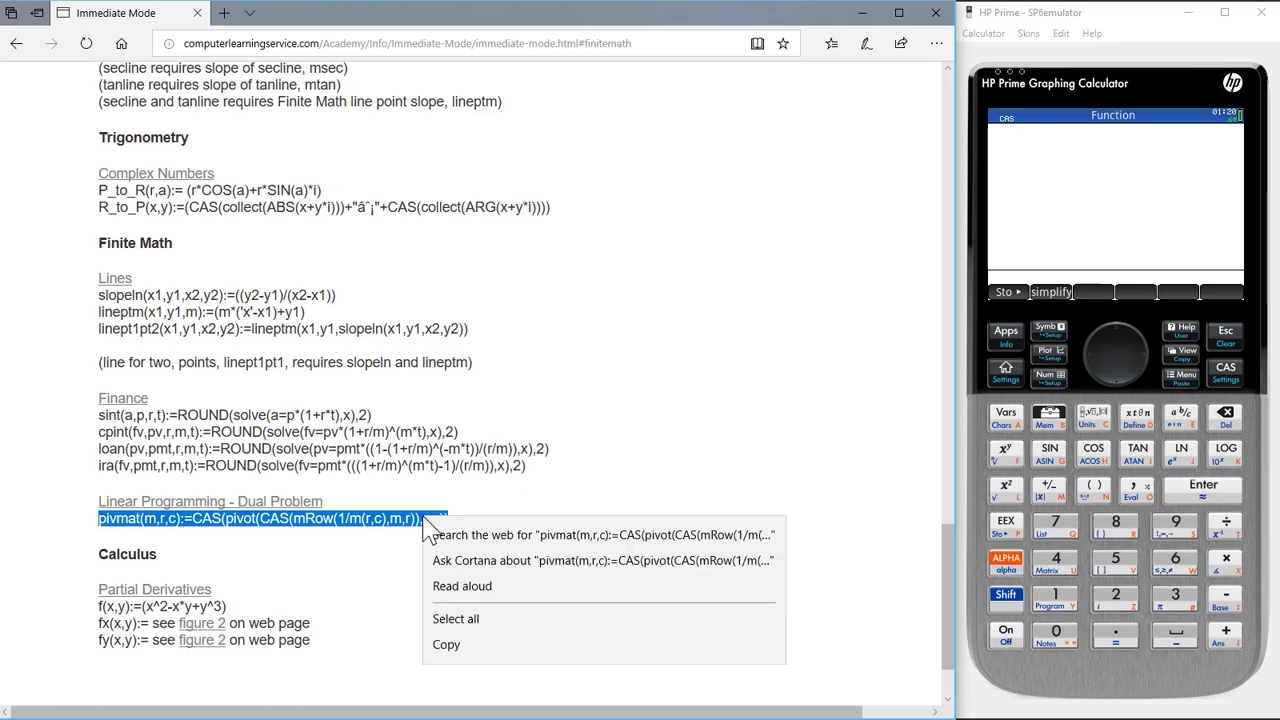
left_click(445, 645)
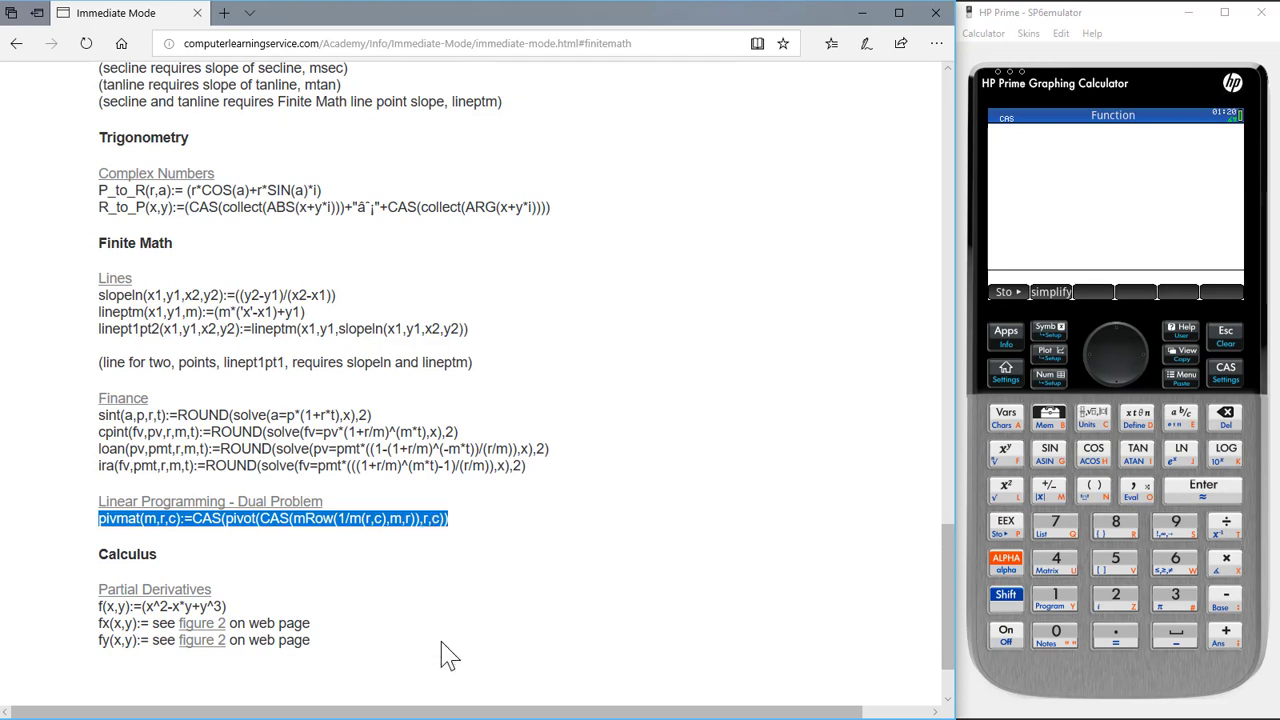
Paste the pivmat definition into the emulator's CAS entry line and evaluate it
left_click(1150, 318)
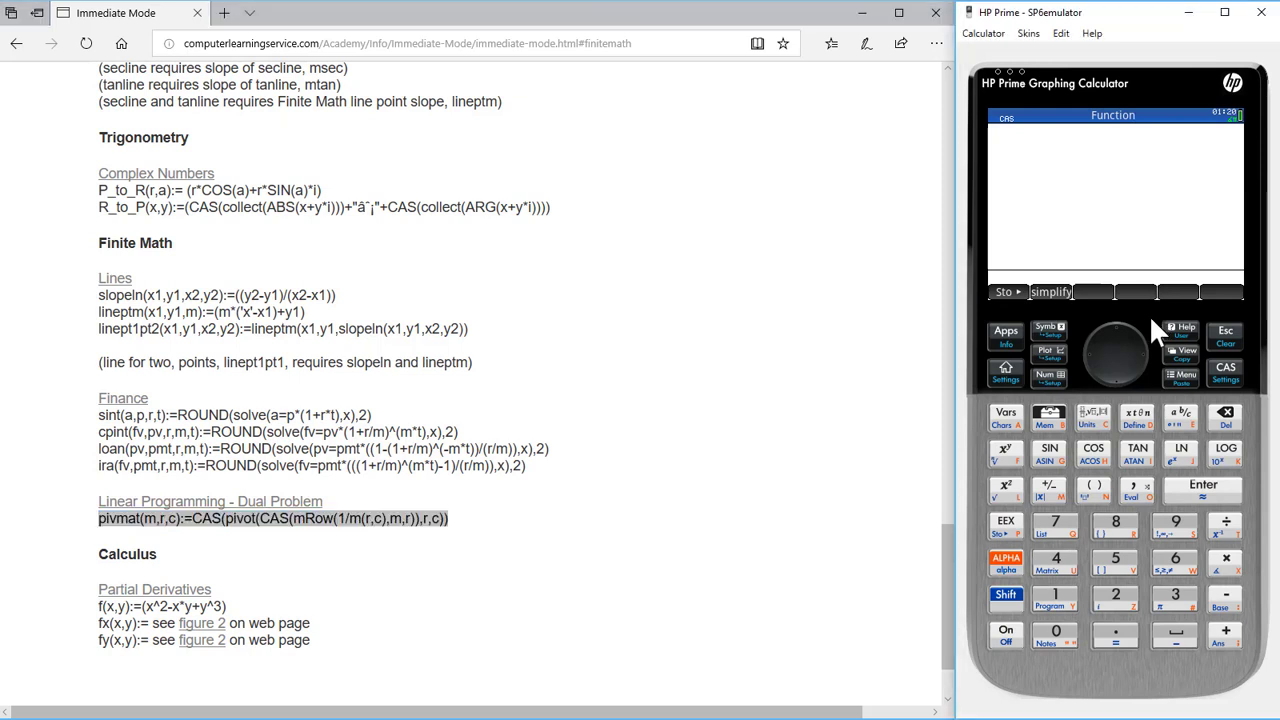
right_click(1146, 319)
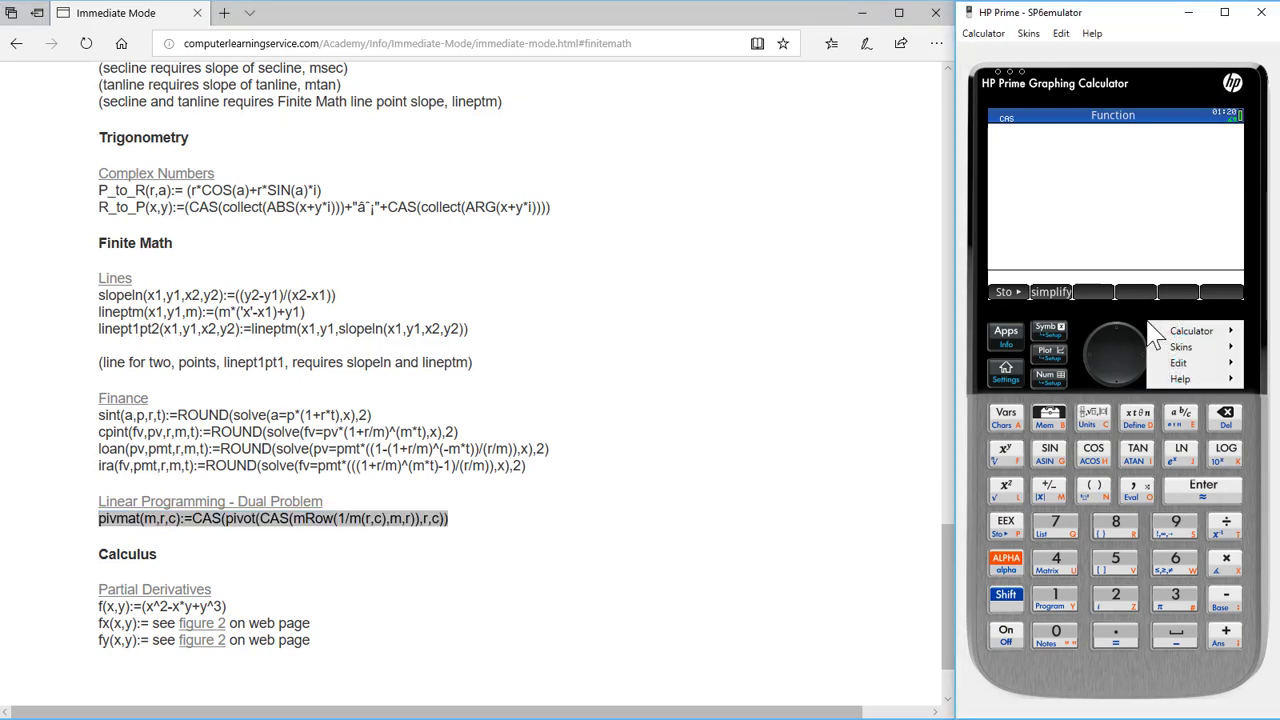
mouse_move(1174, 362)
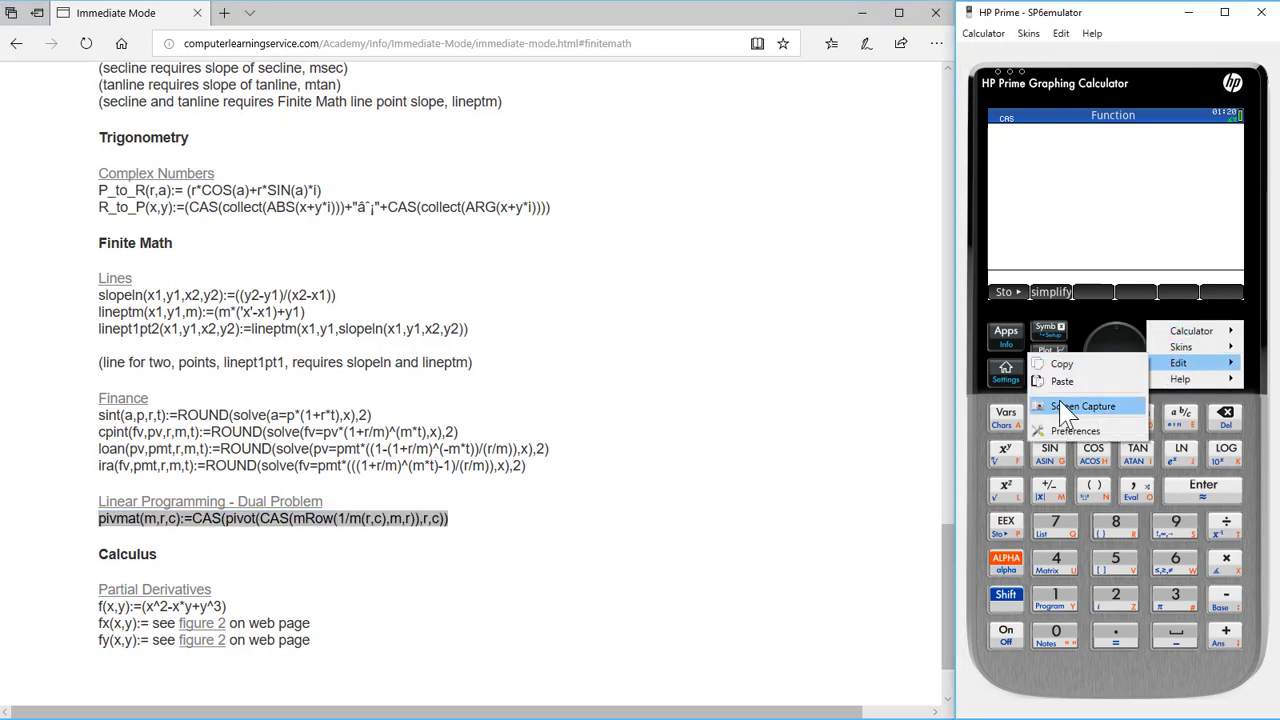
left_click(1055, 381)
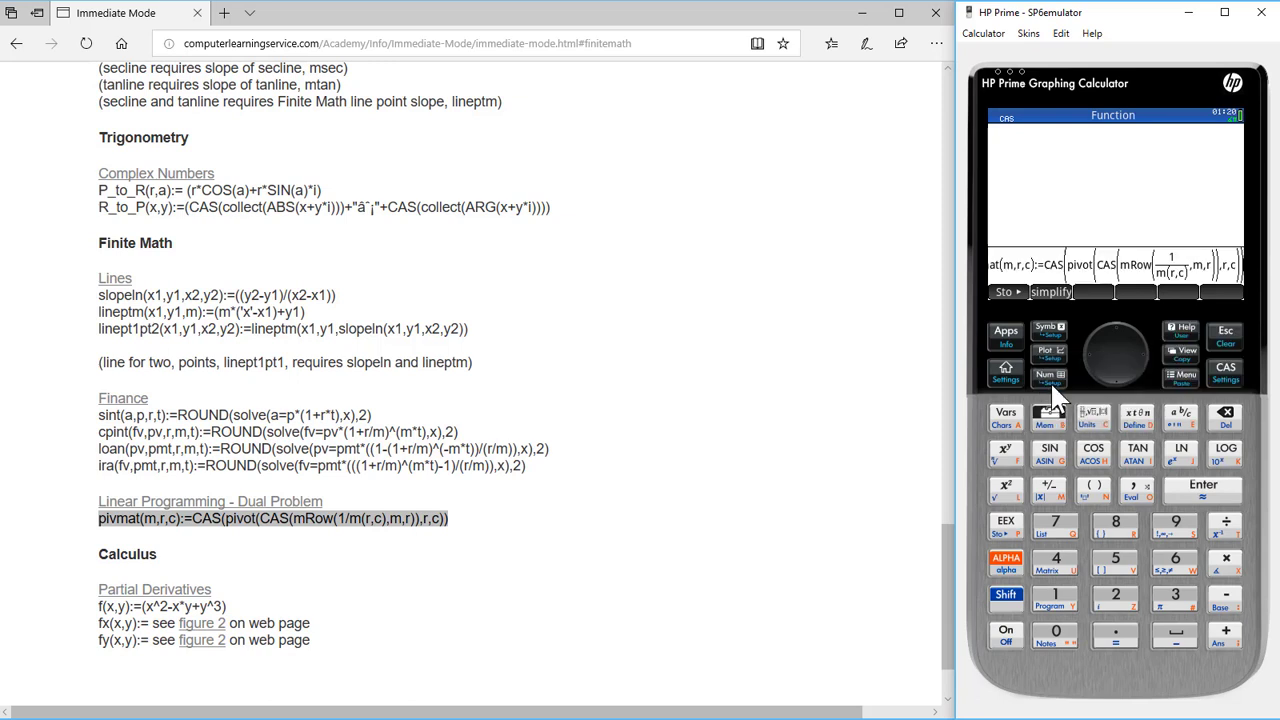
left_click(1229, 489)
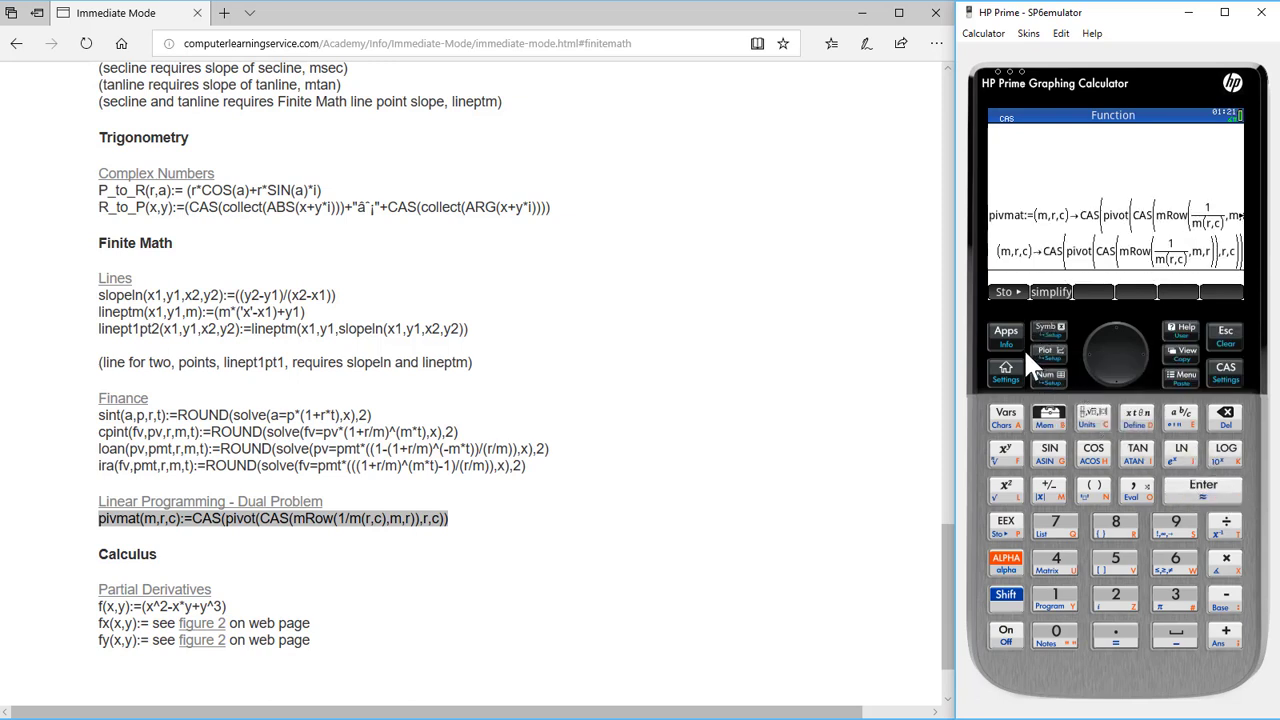
Confirm pivmat appears among the CAS program variables, then close the list
left_click(1007, 418)
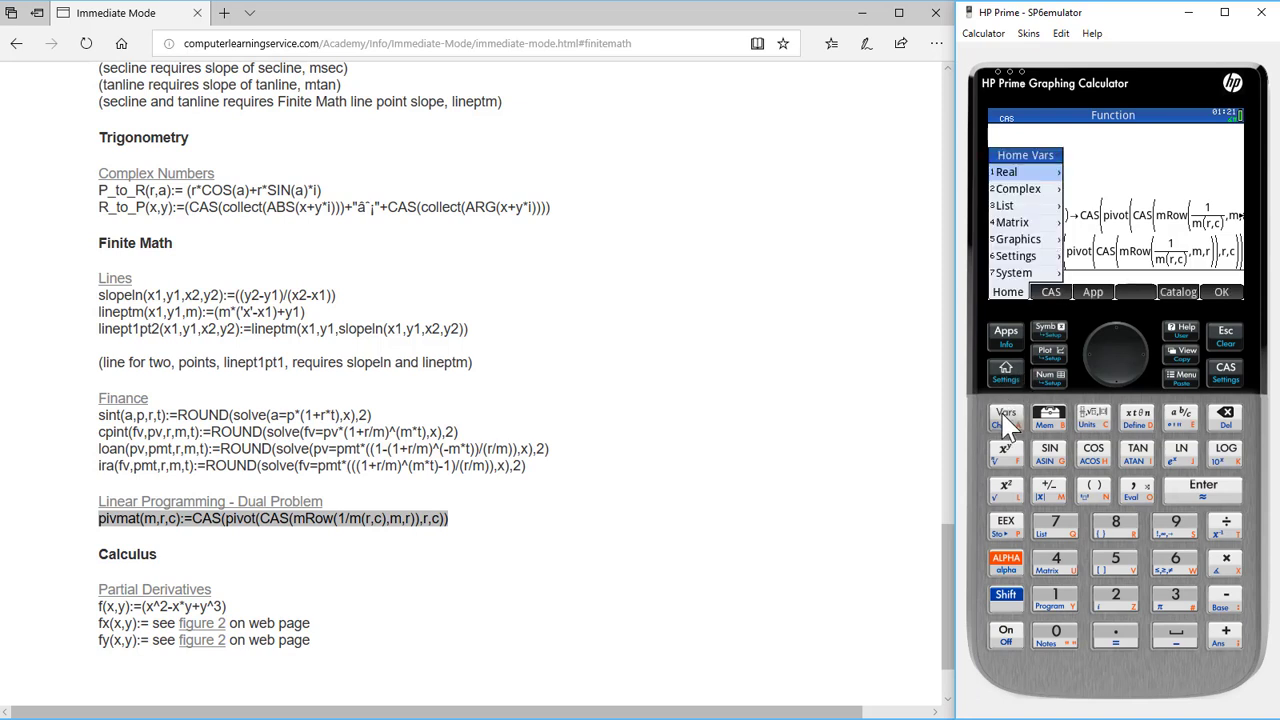
left_click(1045, 293)
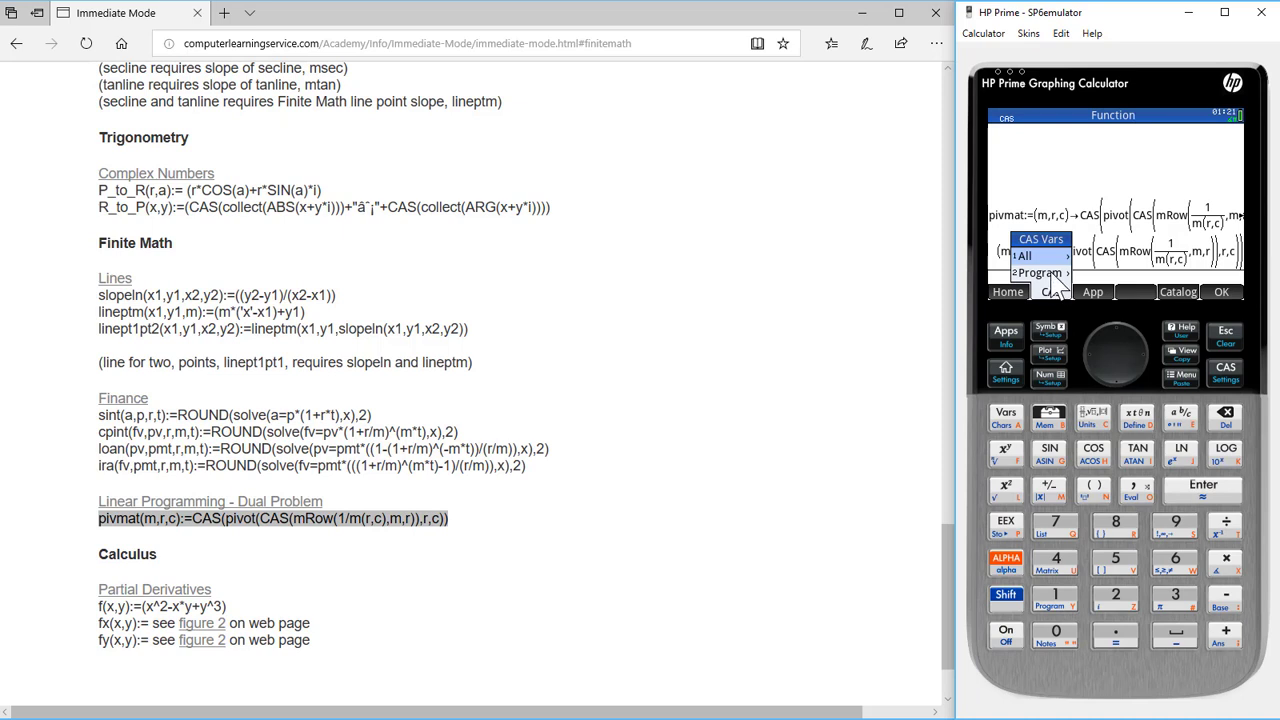
left_click(1056, 276)
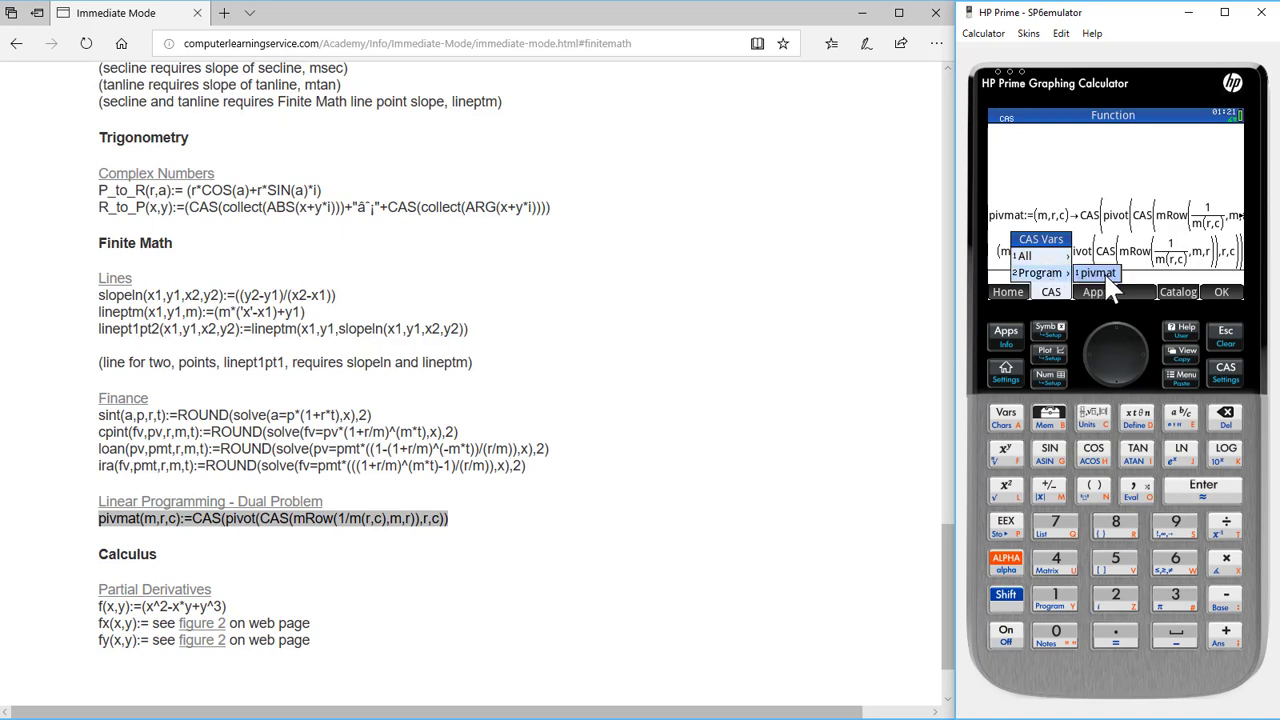
left_click(1220, 334)
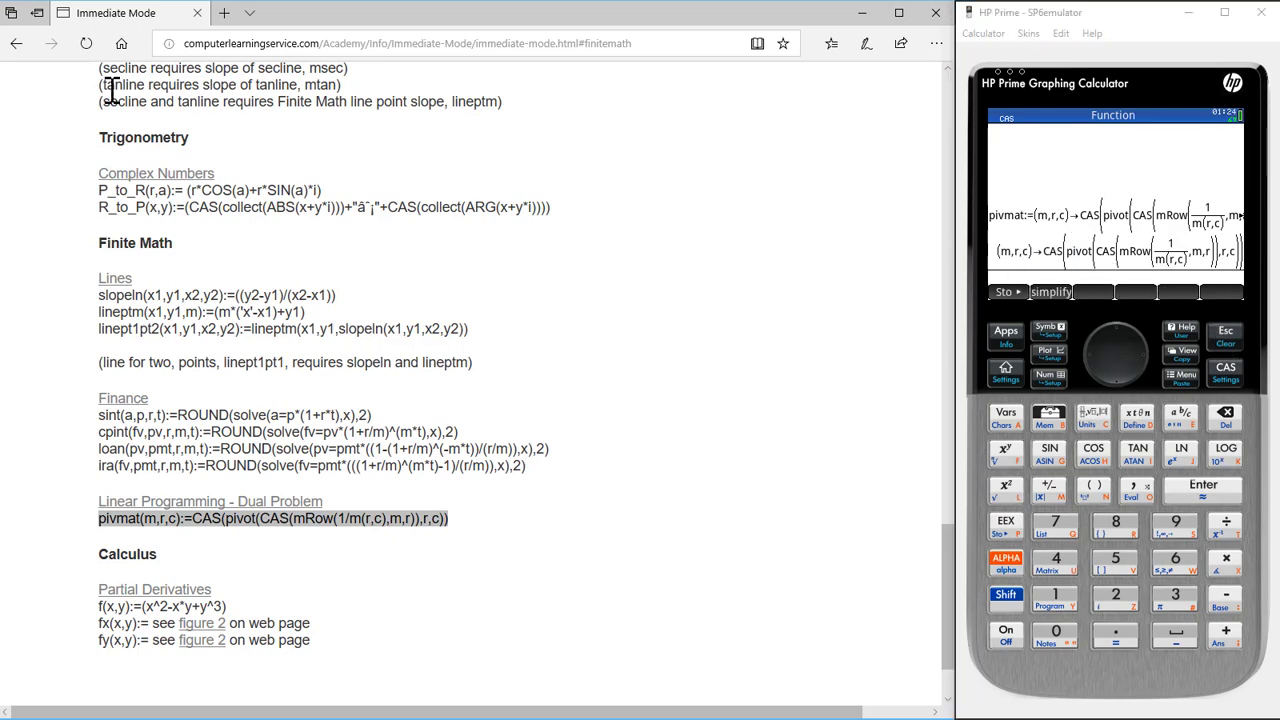
Go back, reload the Immediate Mode - CAS Vars page, and jump to its Finite Math section
left_click(16, 44)
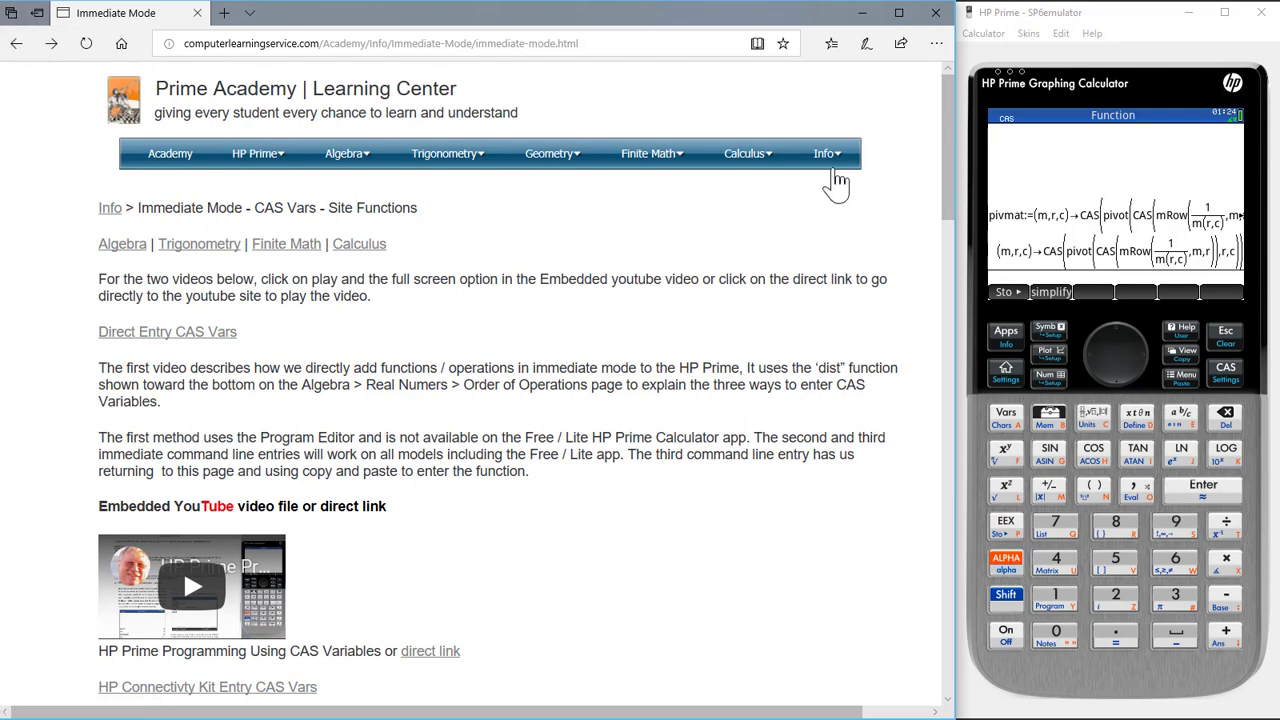
mouse_move(832, 160)
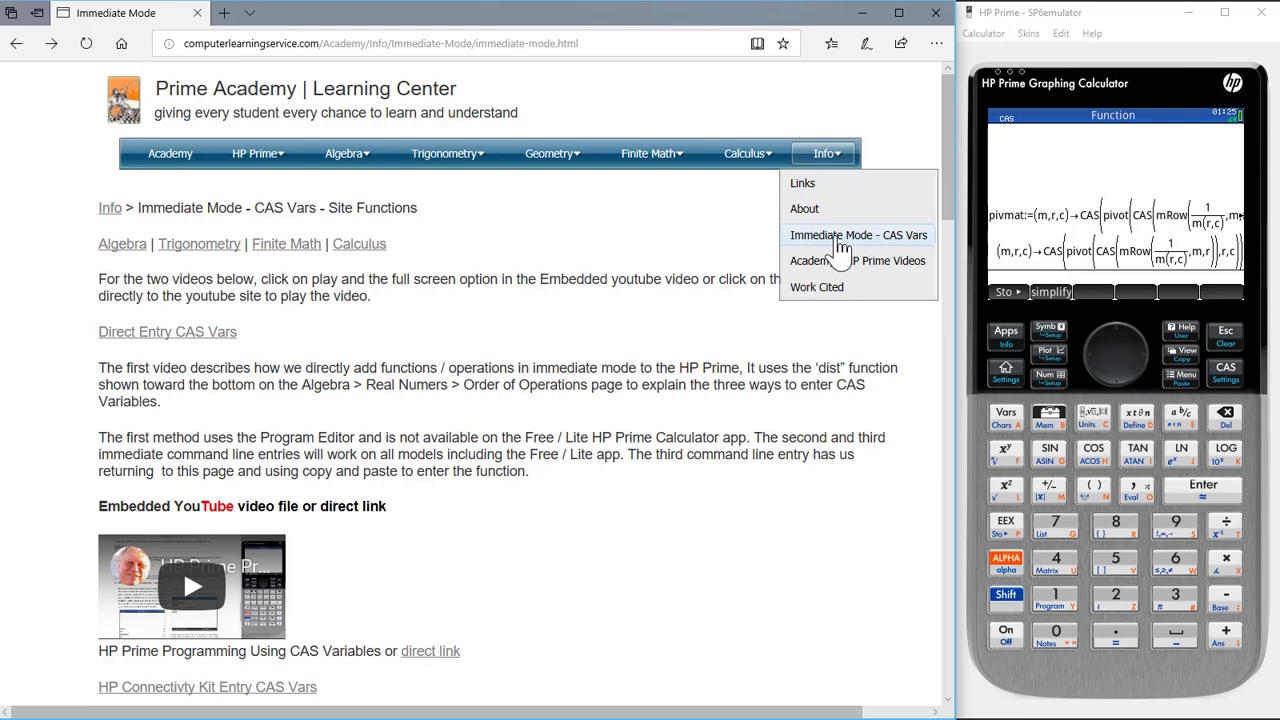
left_click(843, 243)
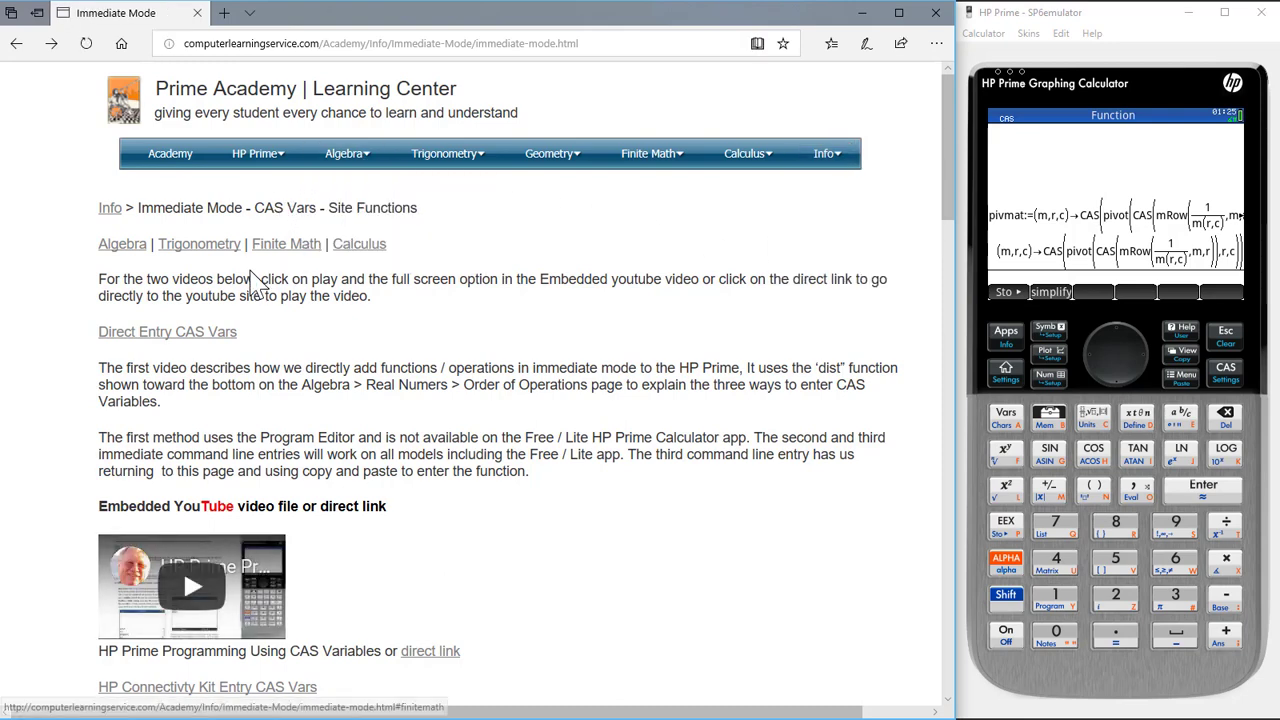
left_click(298, 248)
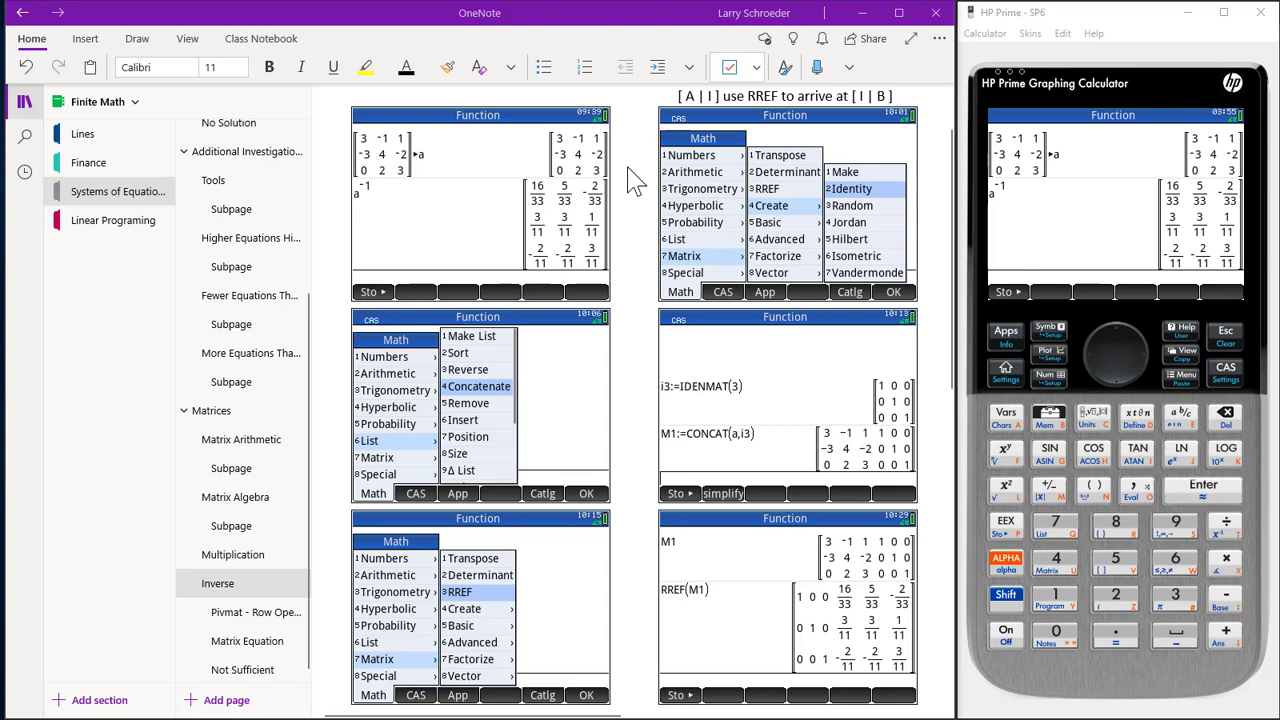
Clear the CAS history and type i3:= on the emulator's entry line
left_click(1076, 291)
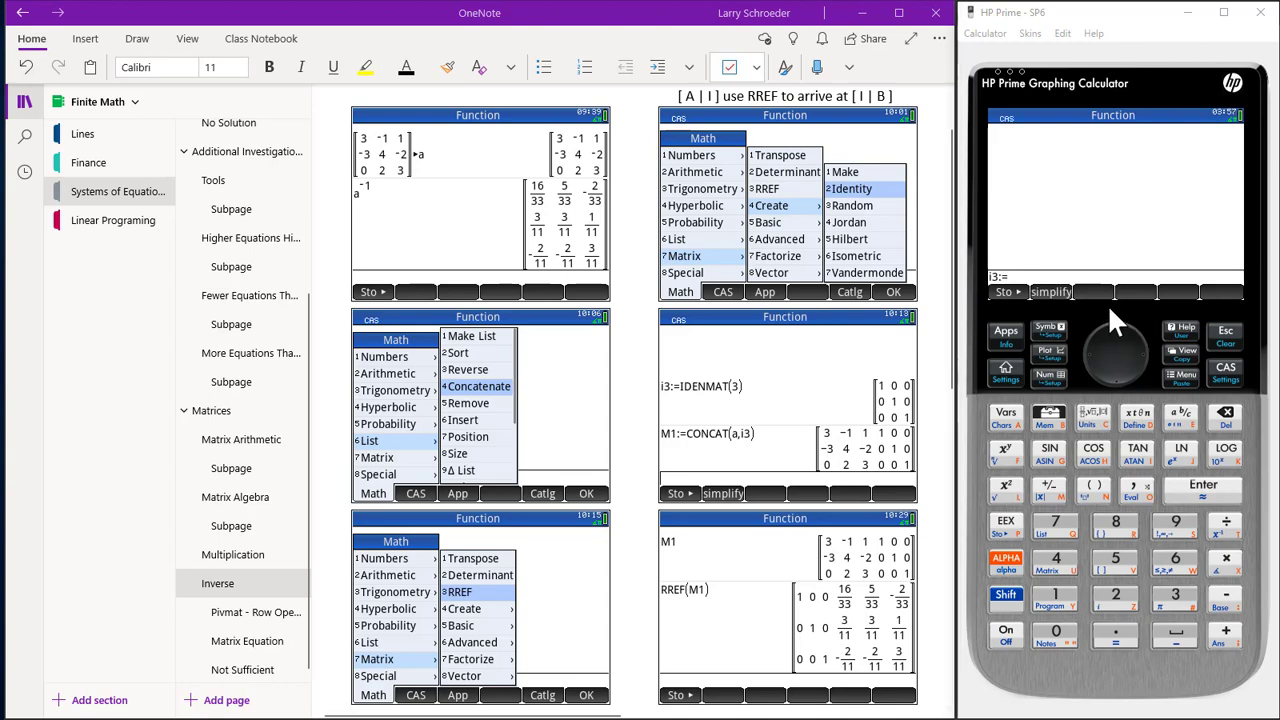
type("i3:=")
left_click(1150, 322)
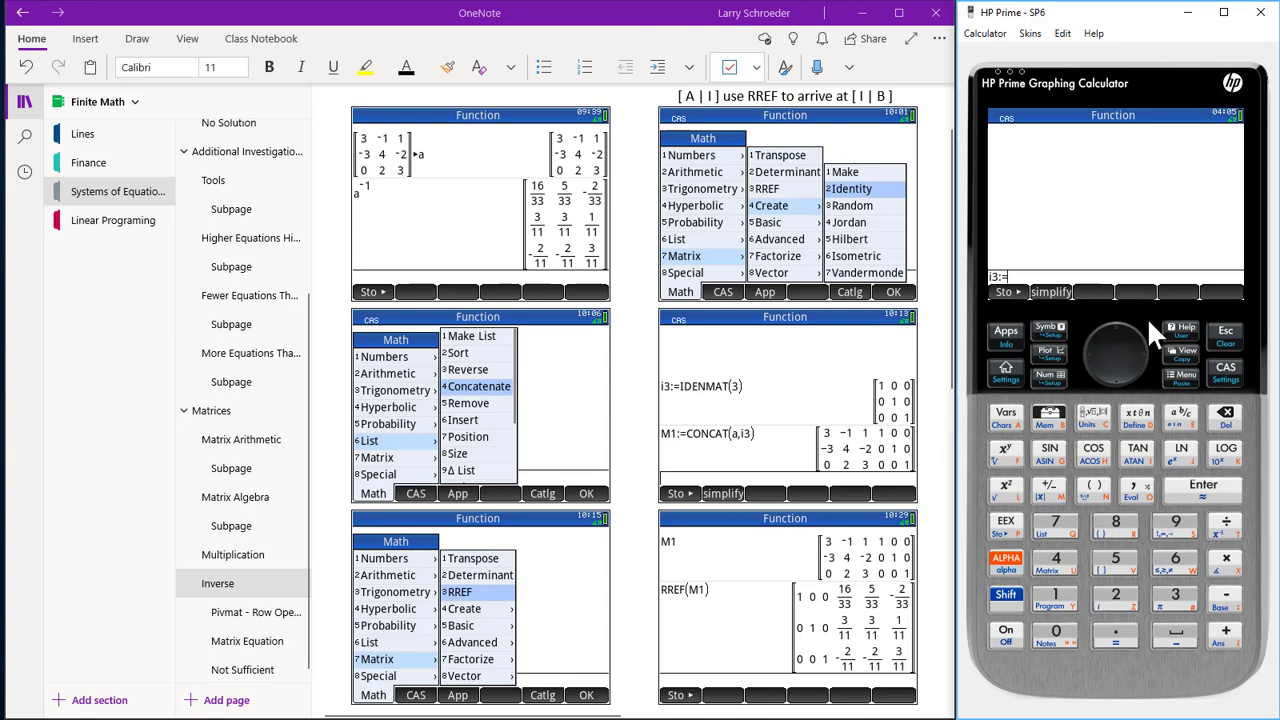
Evaluate i3:=IDENMAT(3) to store the 3×3 identity matrix
left_click(1051, 418)
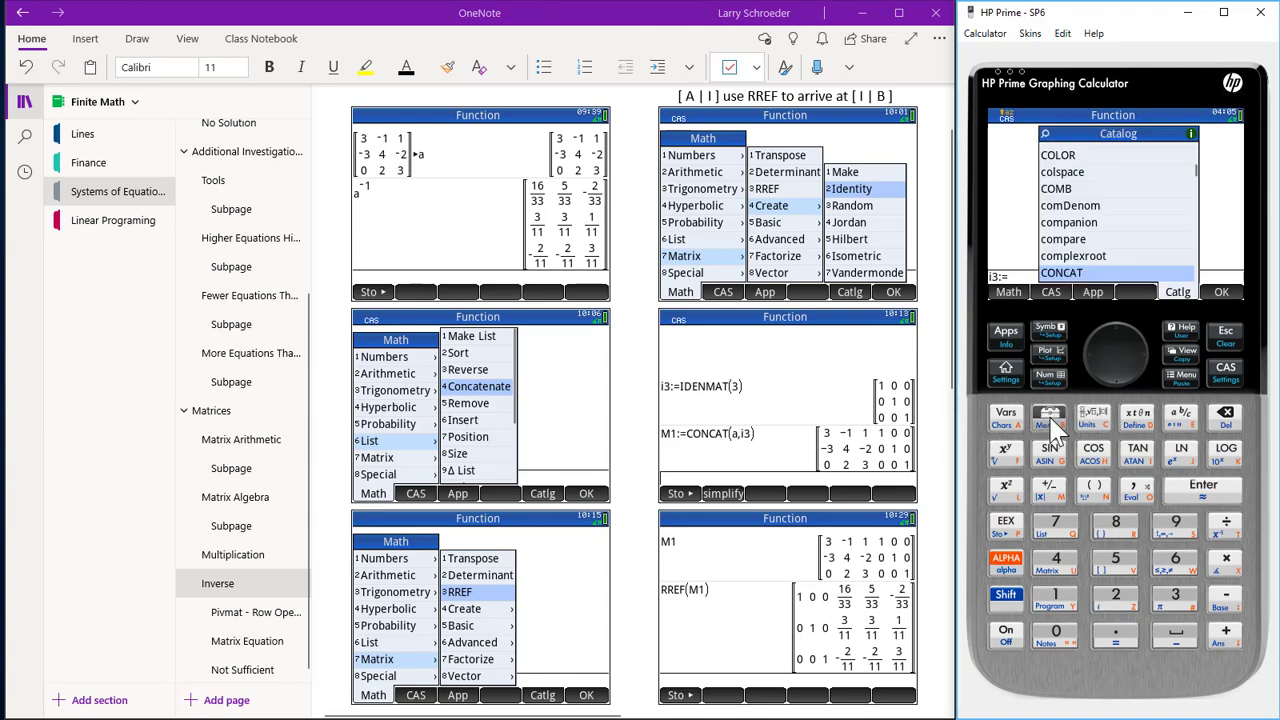
left_click(1009, 291)
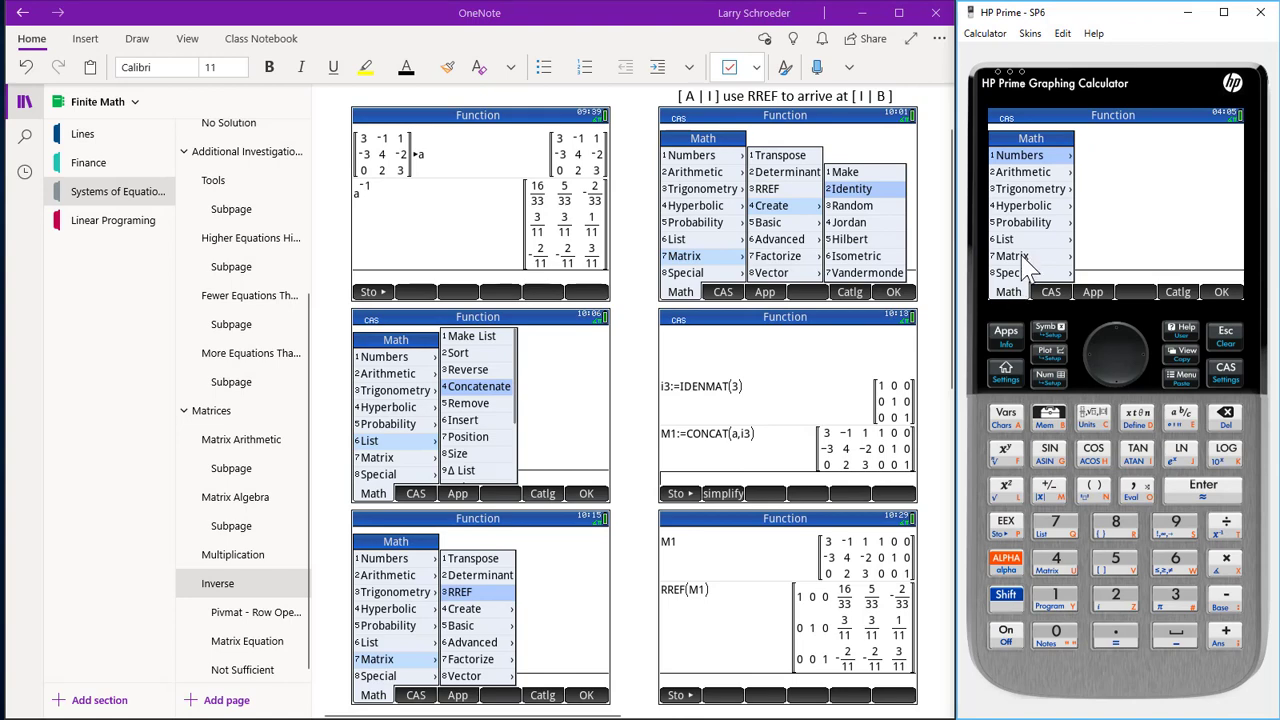
left_click(1022, 257)
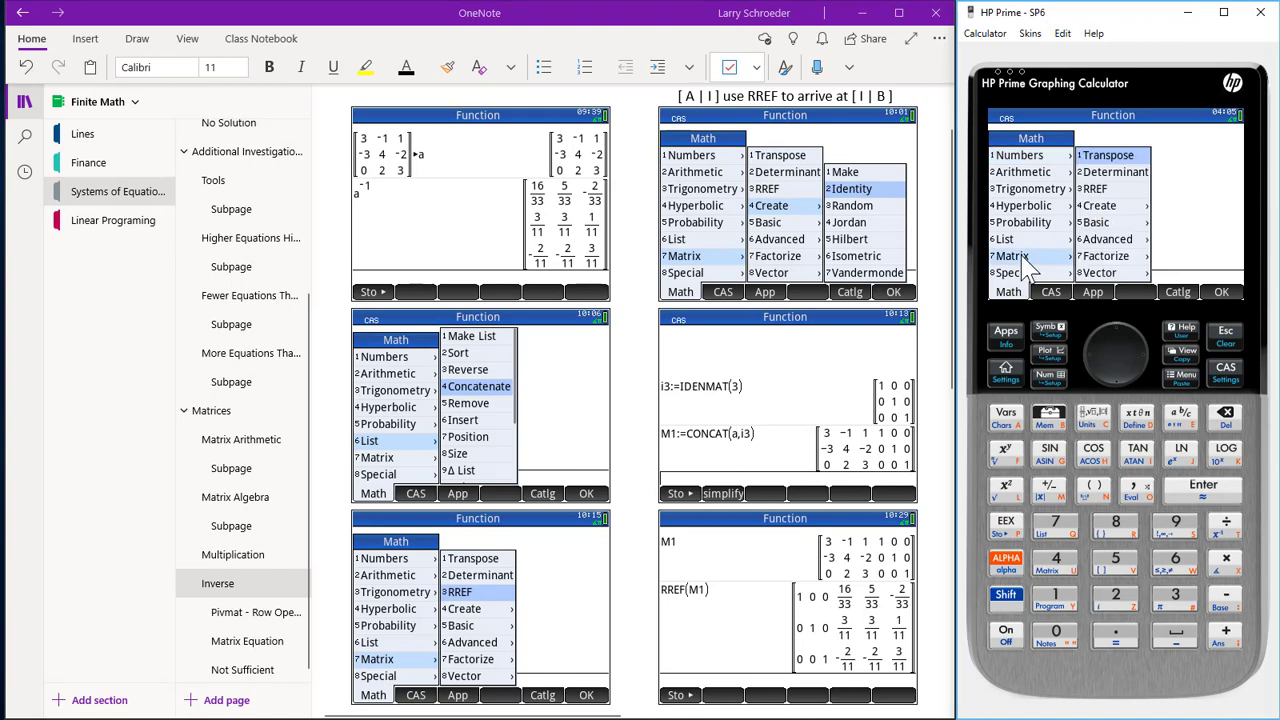
left_click(1135, 205)
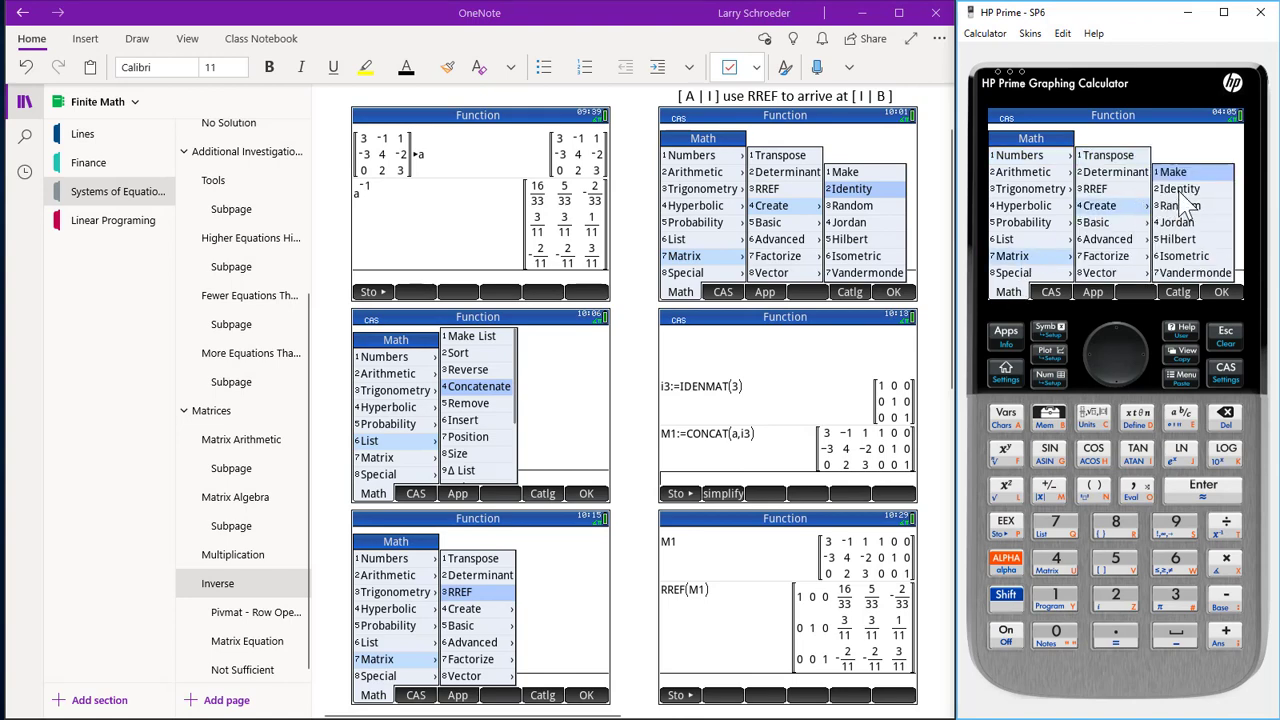
left_click(1180, 190)
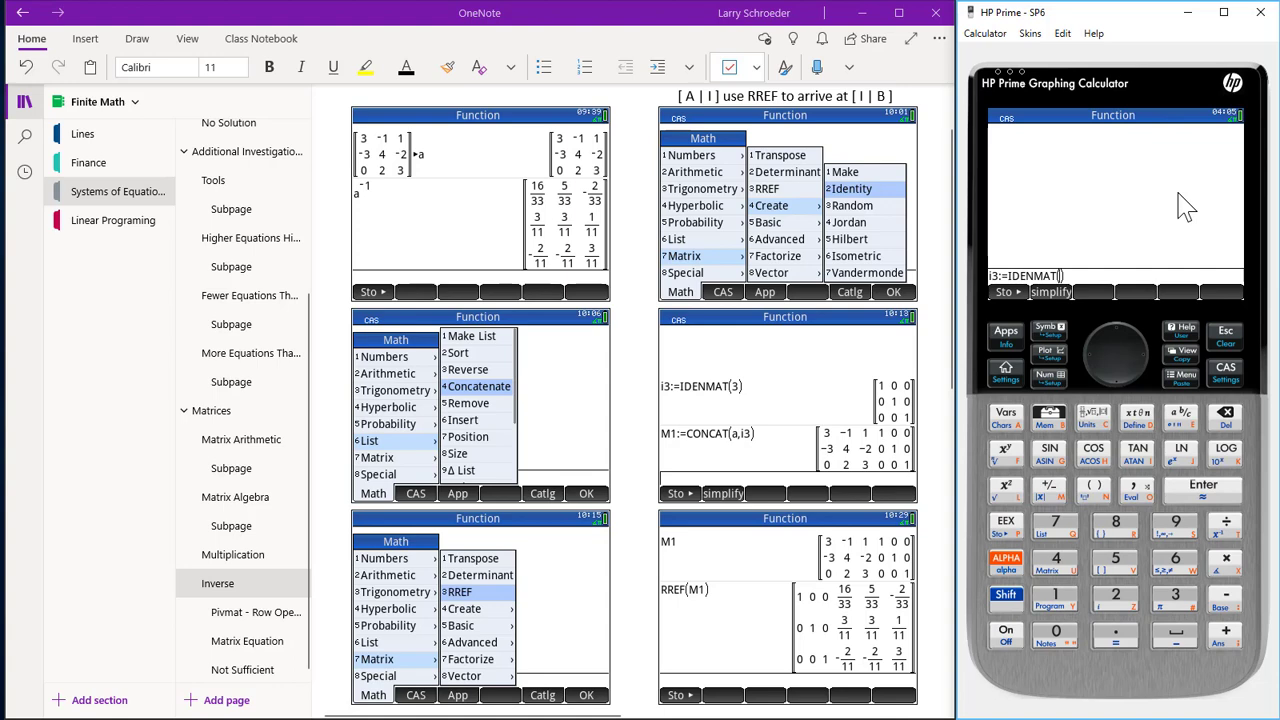
left_click(1178, 591)
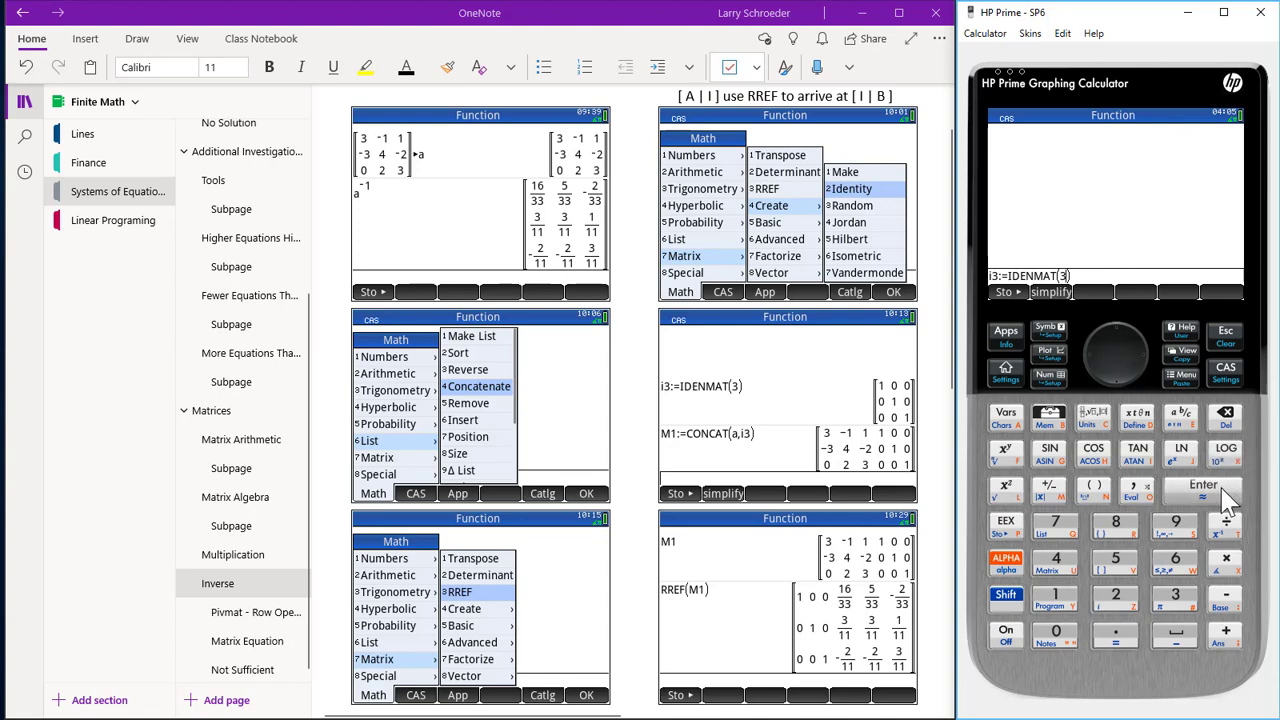
left_click(1224, 490)
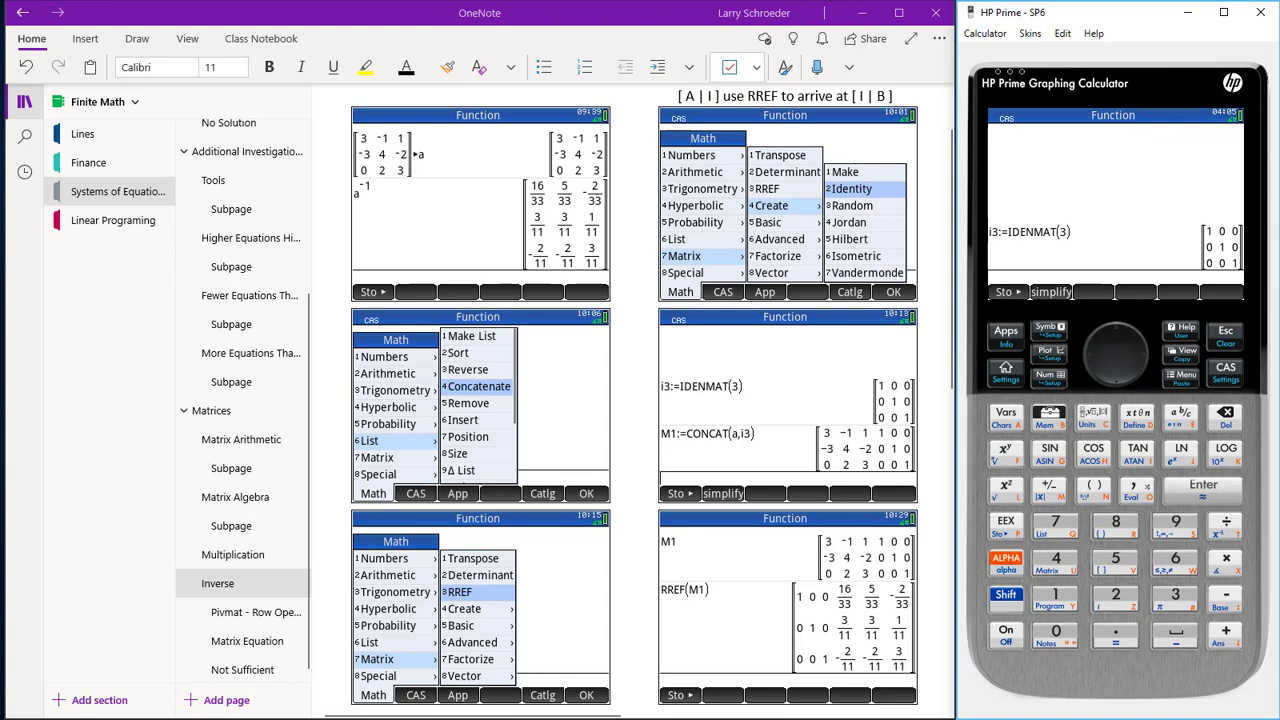
Type M1:= on the CAS entry line below the identity result
type("M1:=")
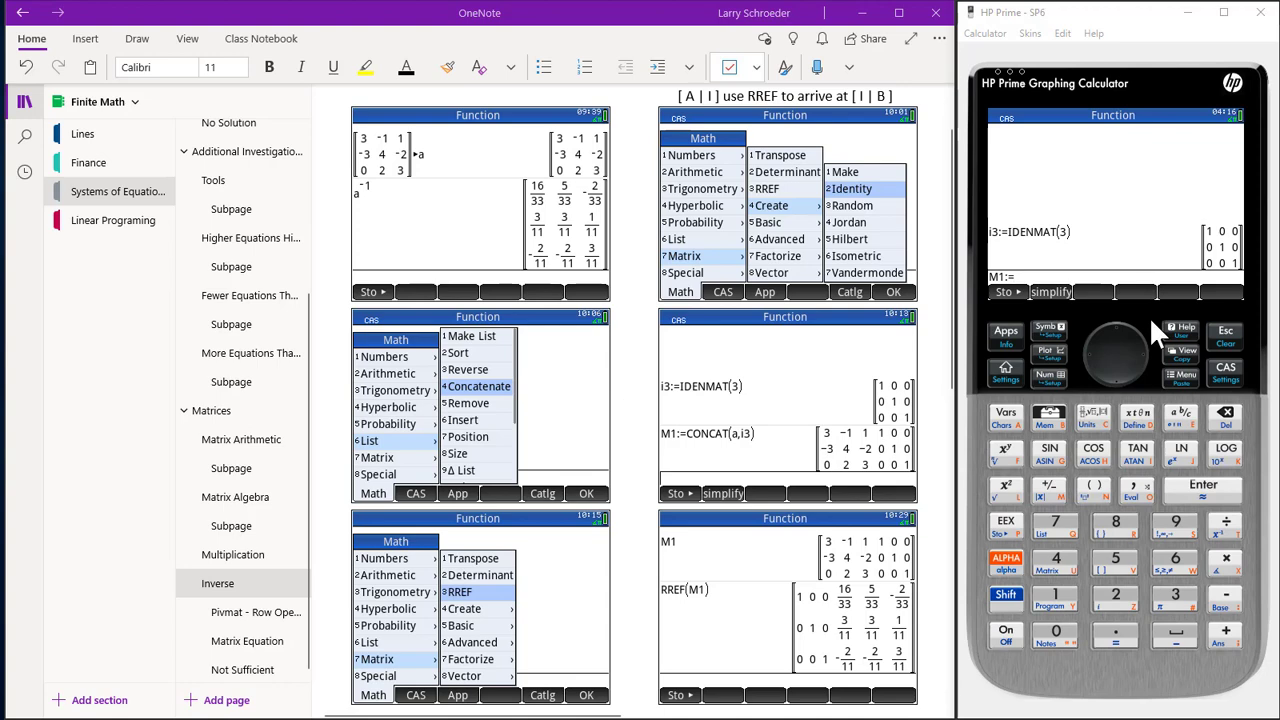
Evaluate M1:=CONCAT(a,i3) to store the 3×6 augmented matrix [a | I]
left_click(1049, 420)
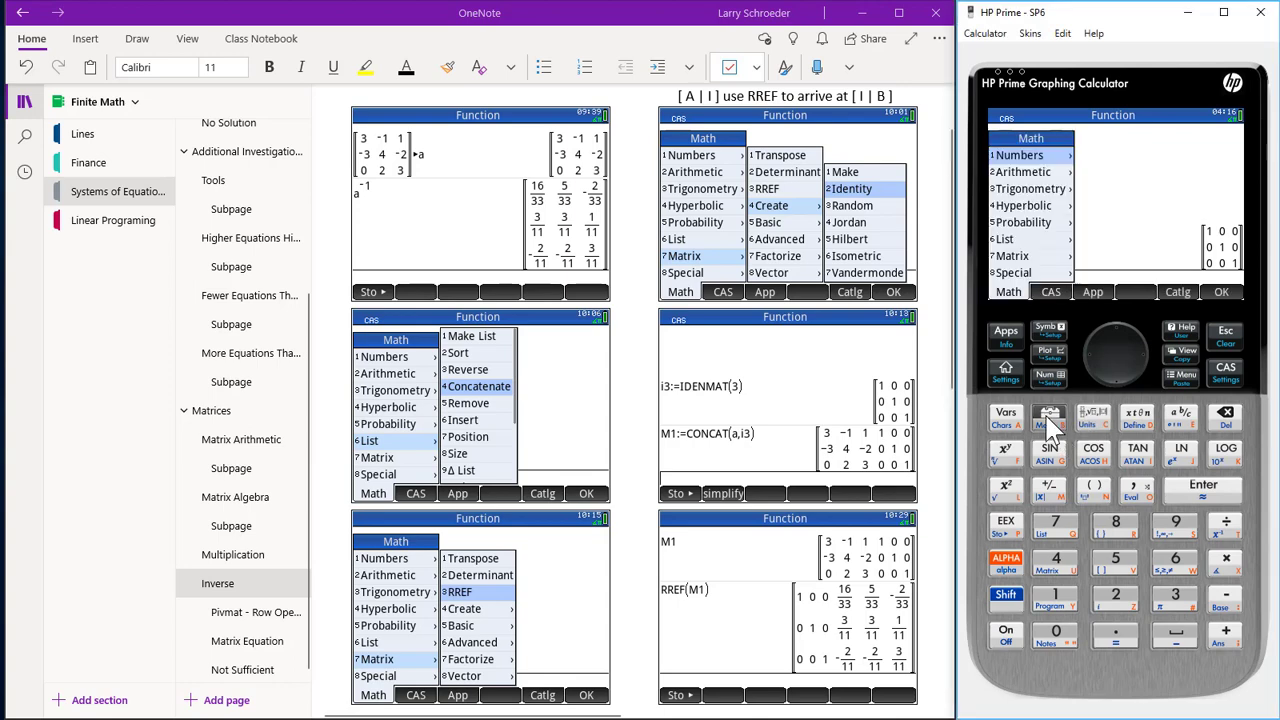
left_click(1014, 241)
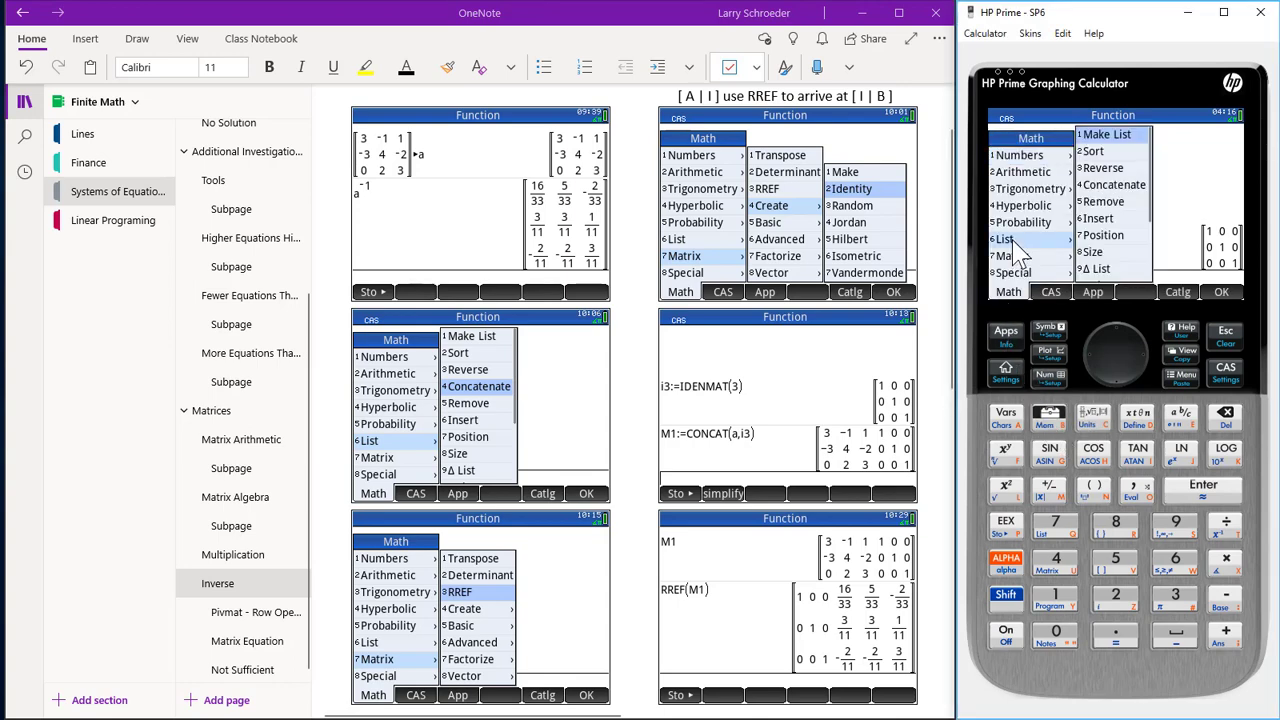
left_click(1109, 185)
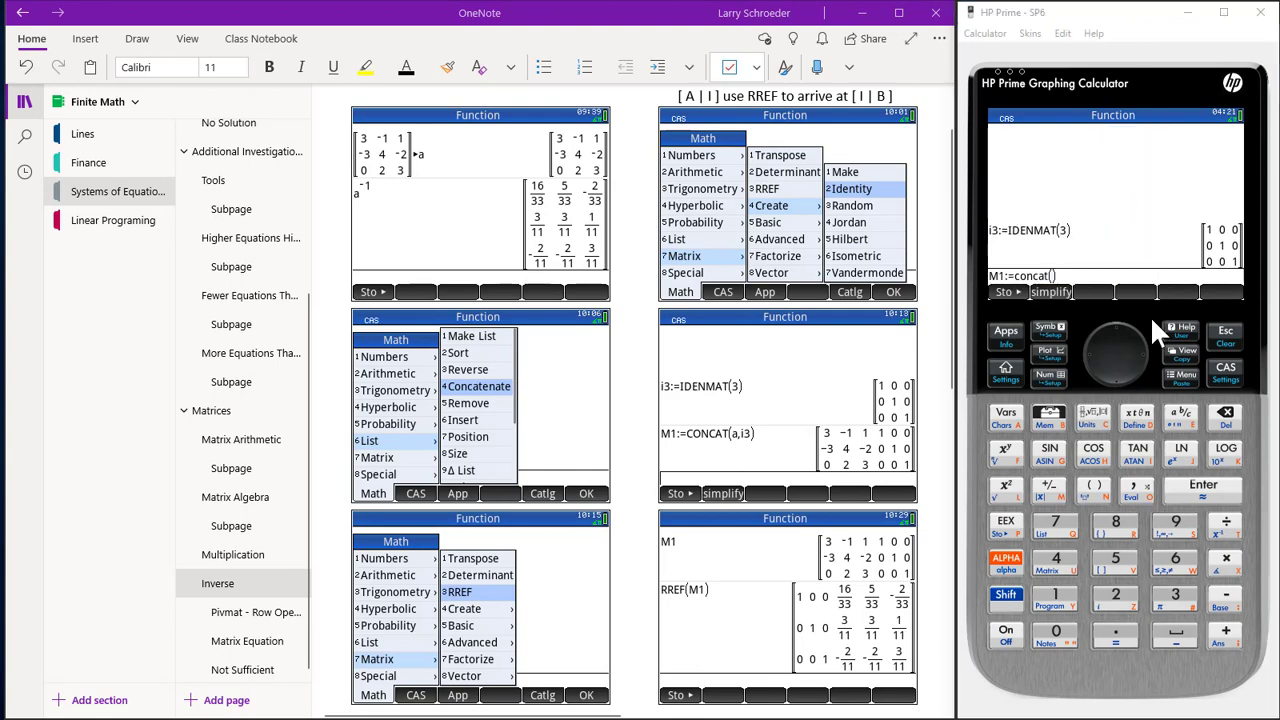
left_click(1005, 562)
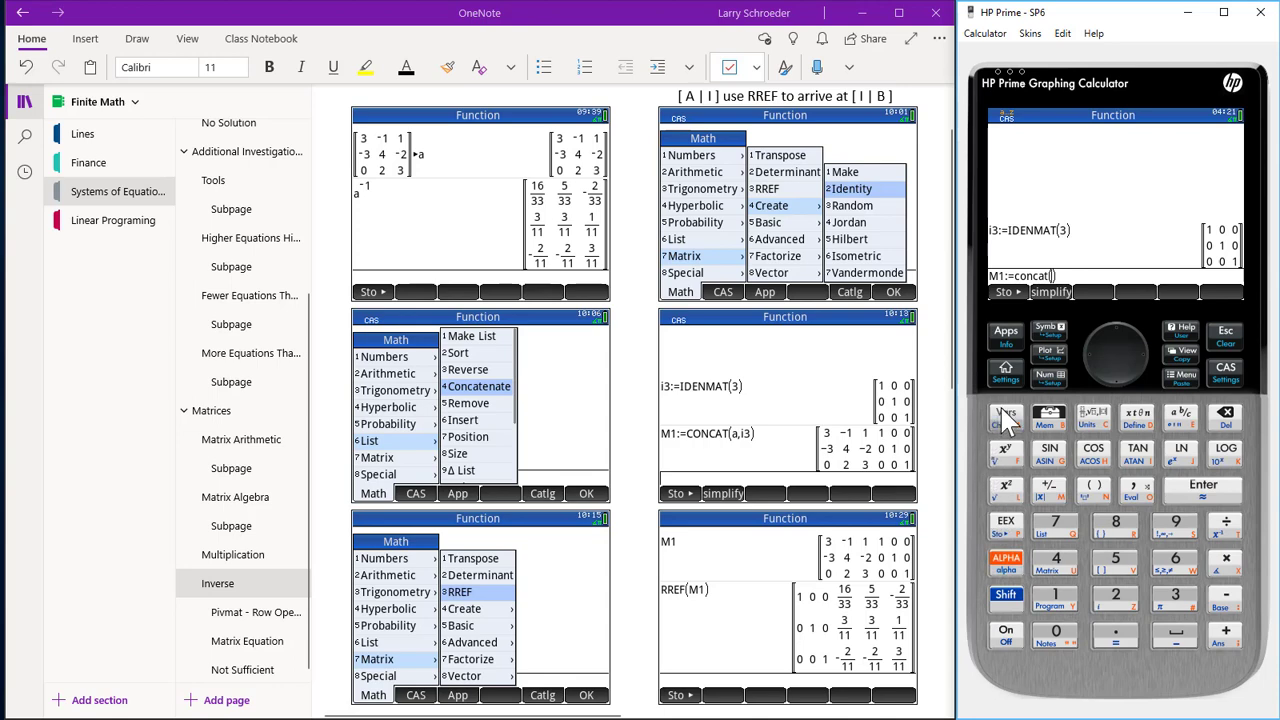
left_click(1008, 423)
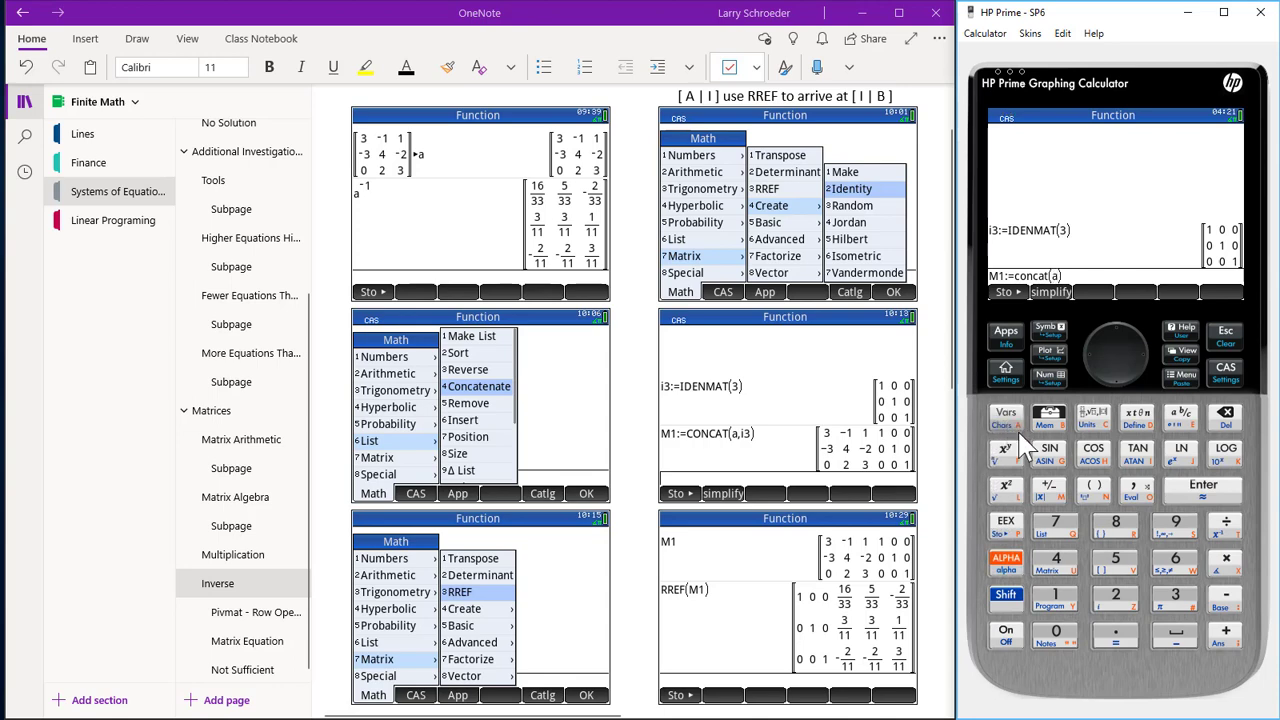
left_click(1138, 488)
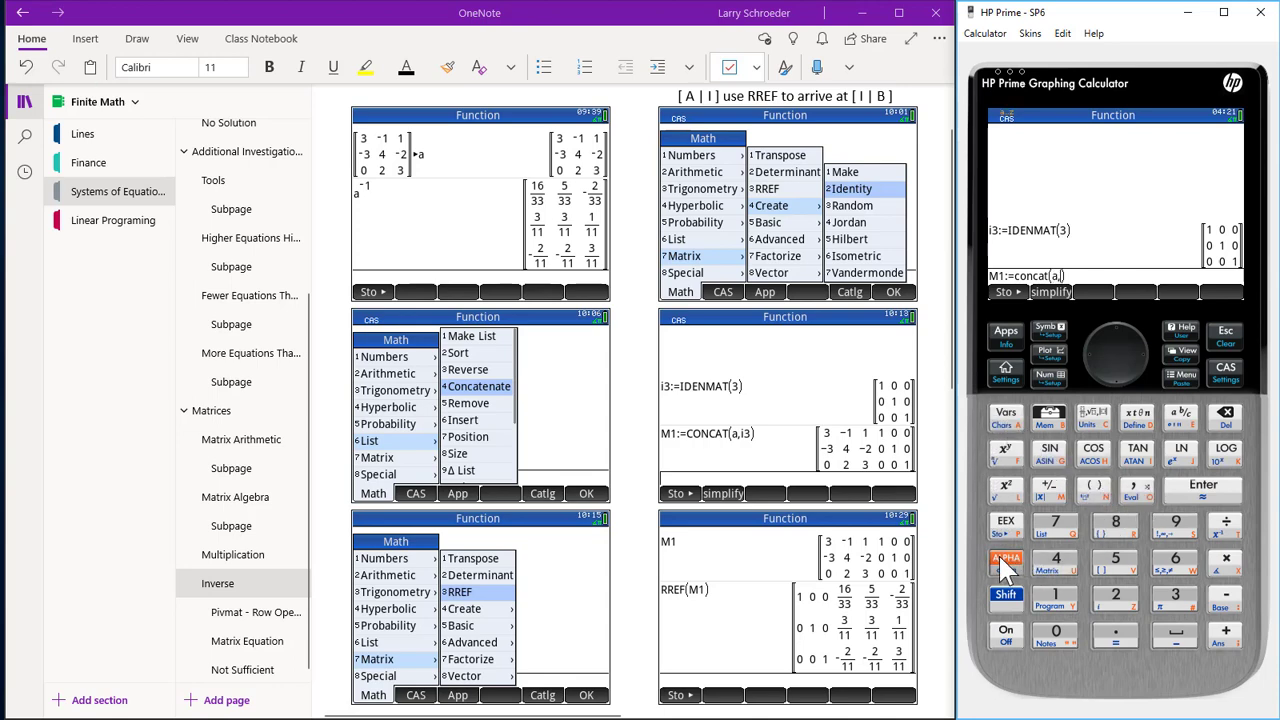
left_click(1137, 450)
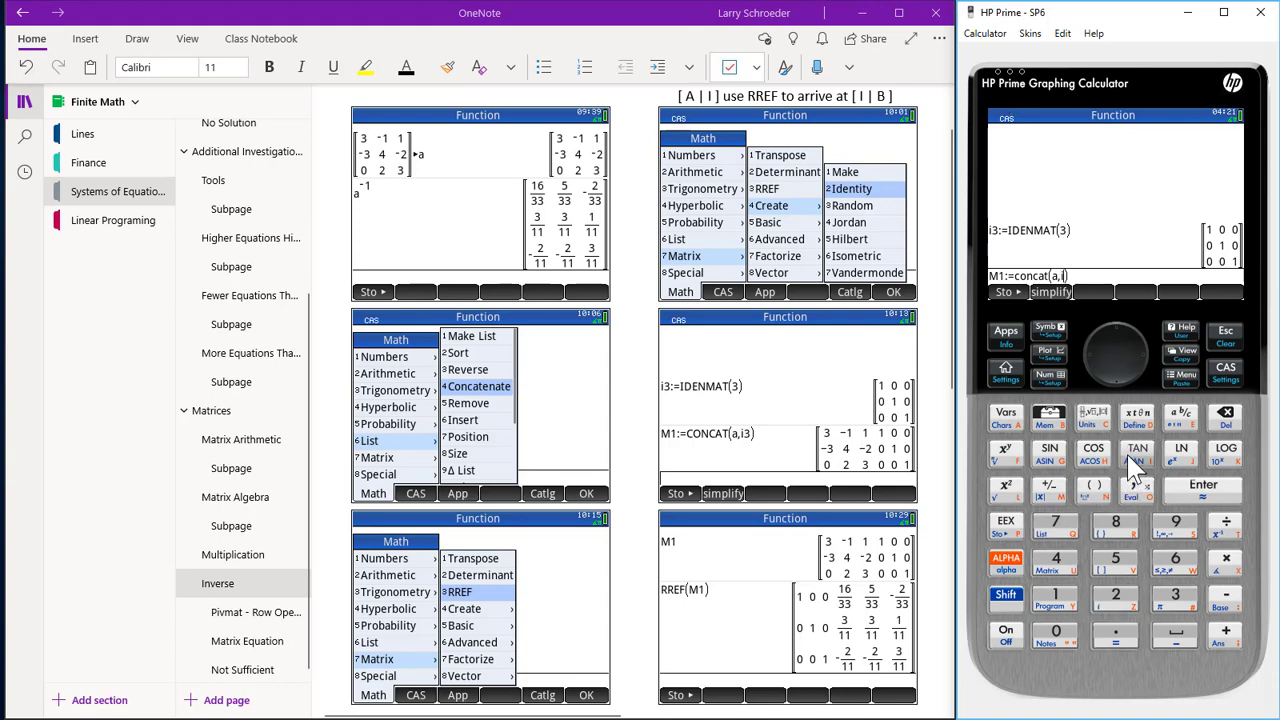
left_click(1172, 594)
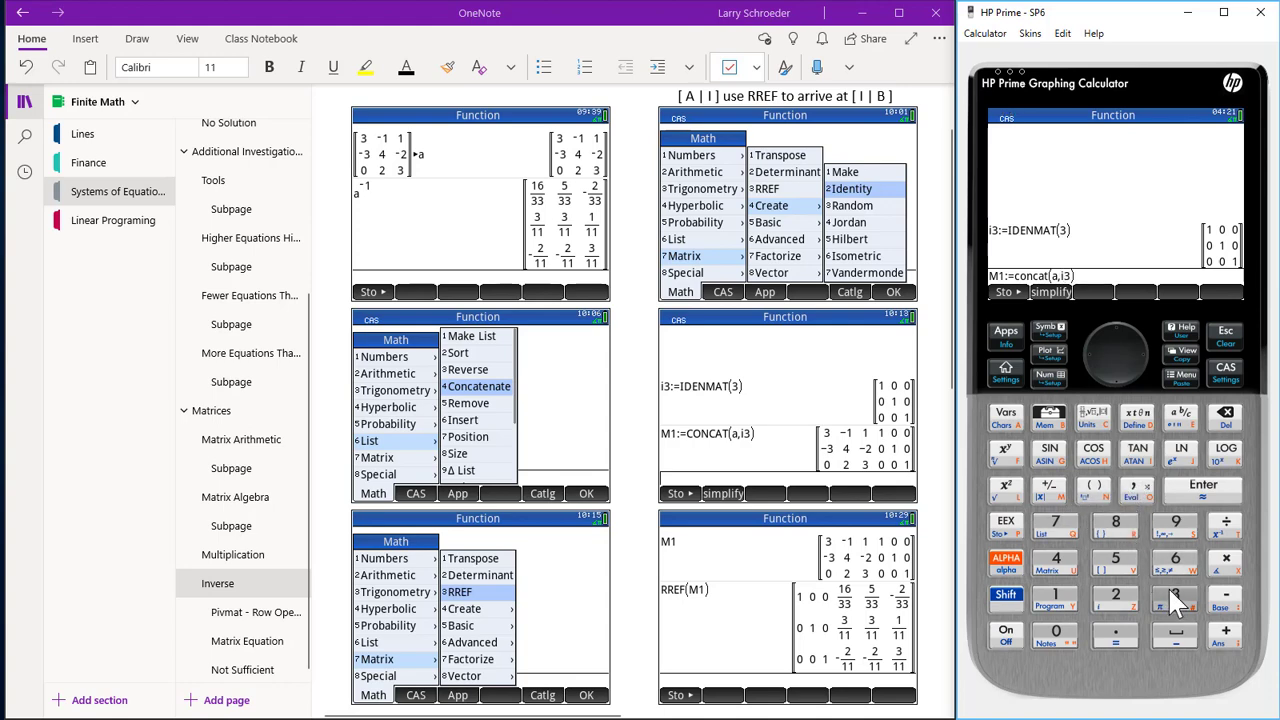
left_click(1203, 489)
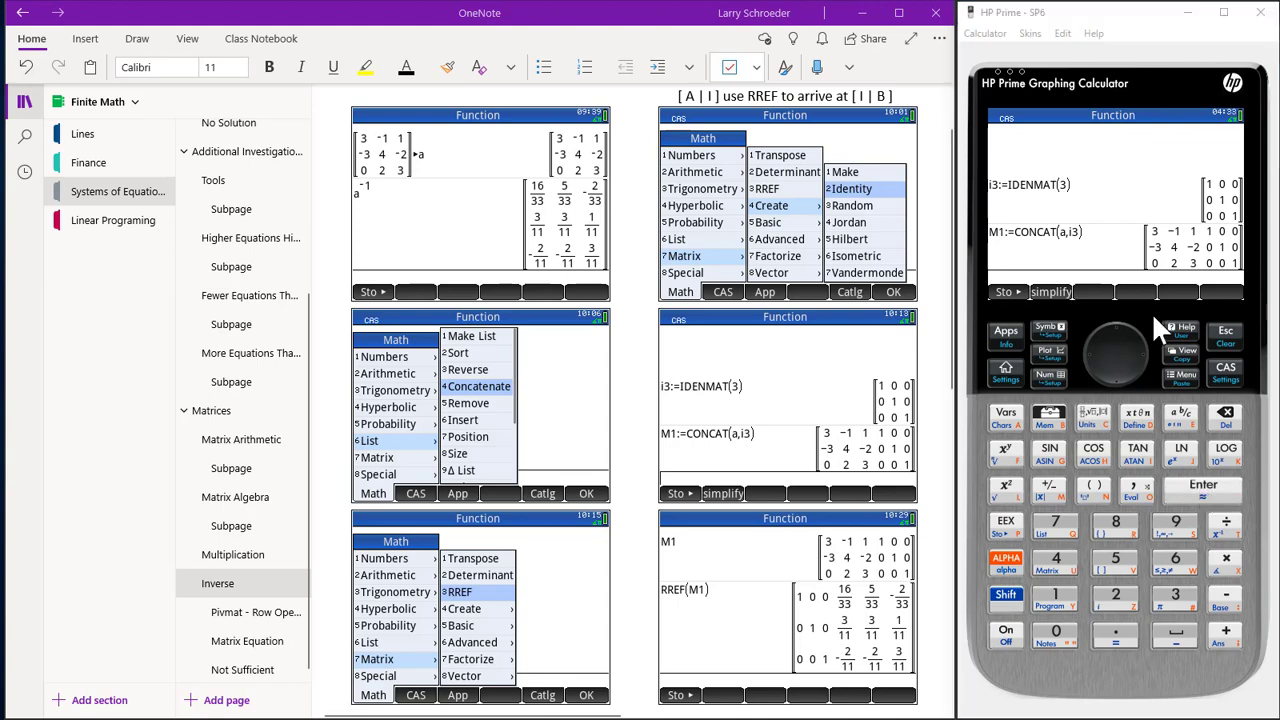
Clear the calculator's history with Shift+Esc
left_click(1004, 382)
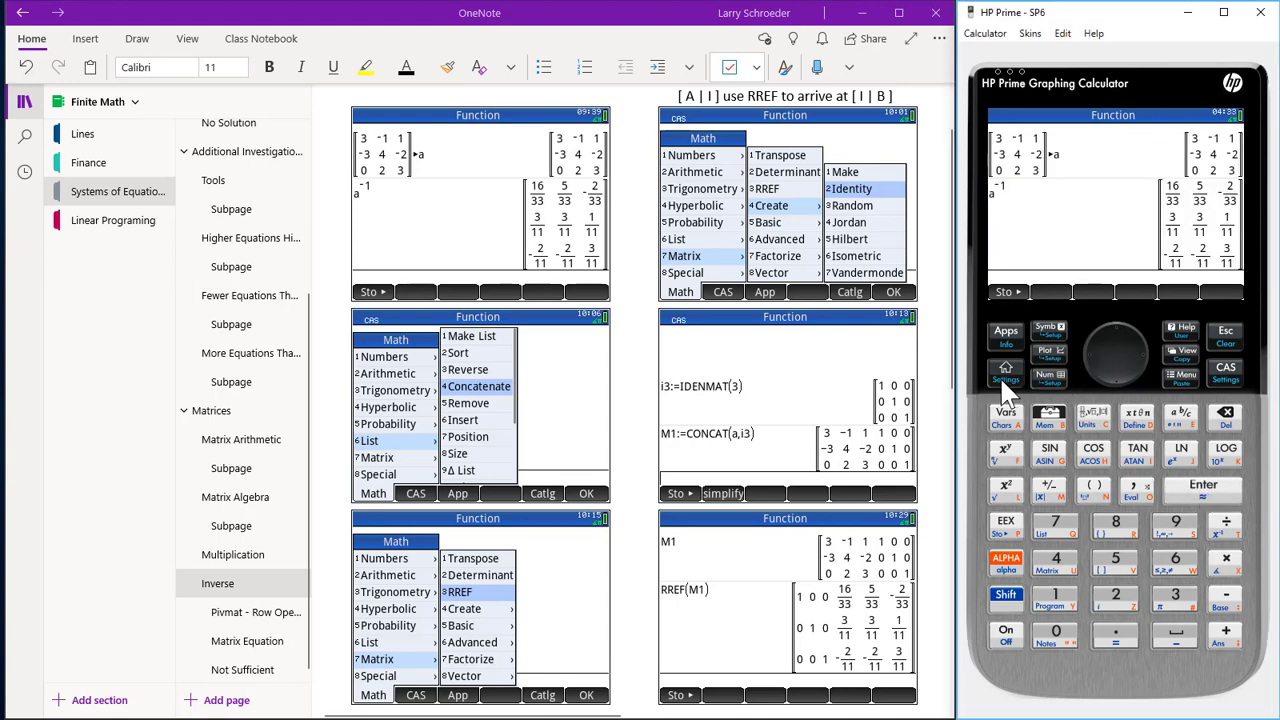
left_click(1008, 600)
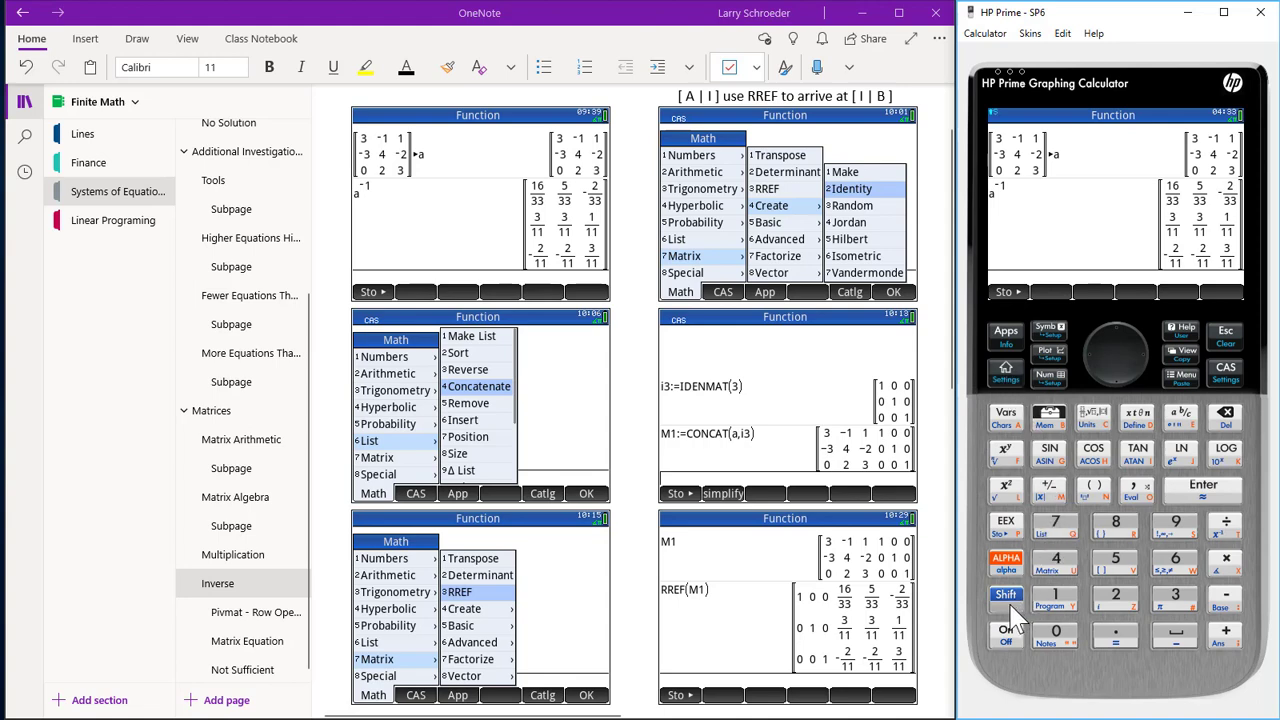
left_click(1222, 331)
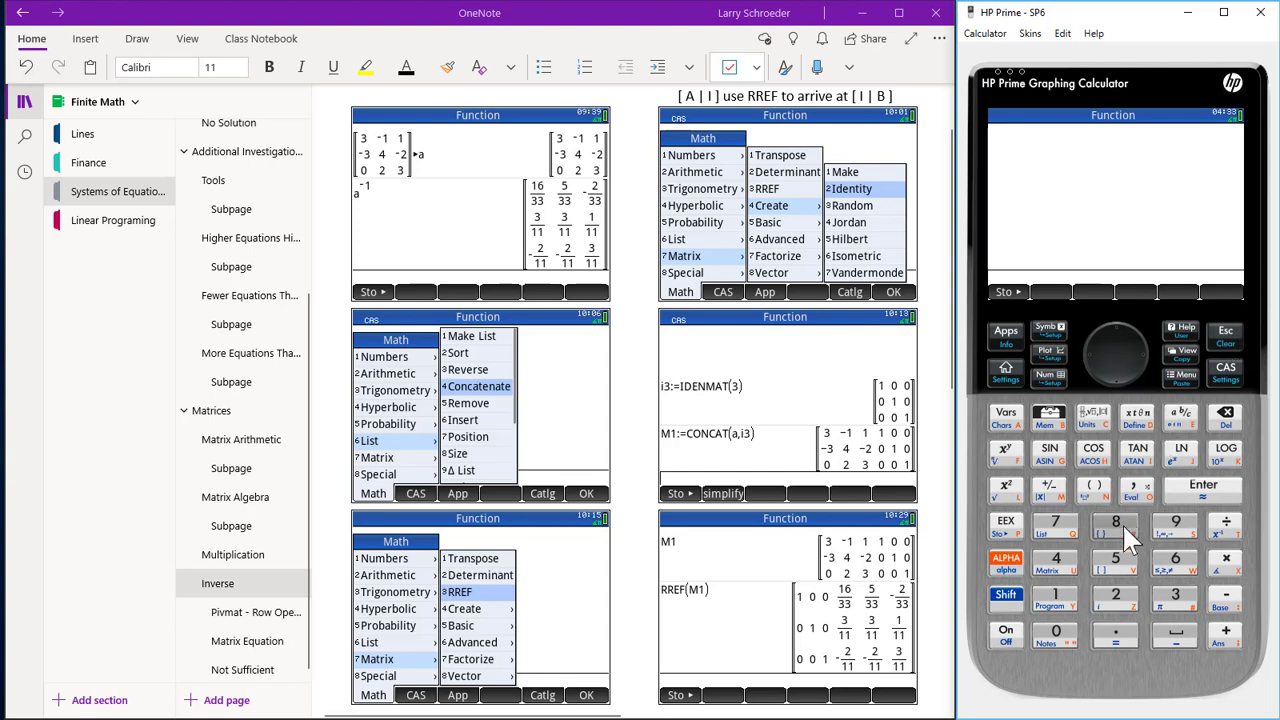
Recall M1 to display the stored 3×6 augmented matrix
left_click(1003, 563)
left_click(1046, 490)
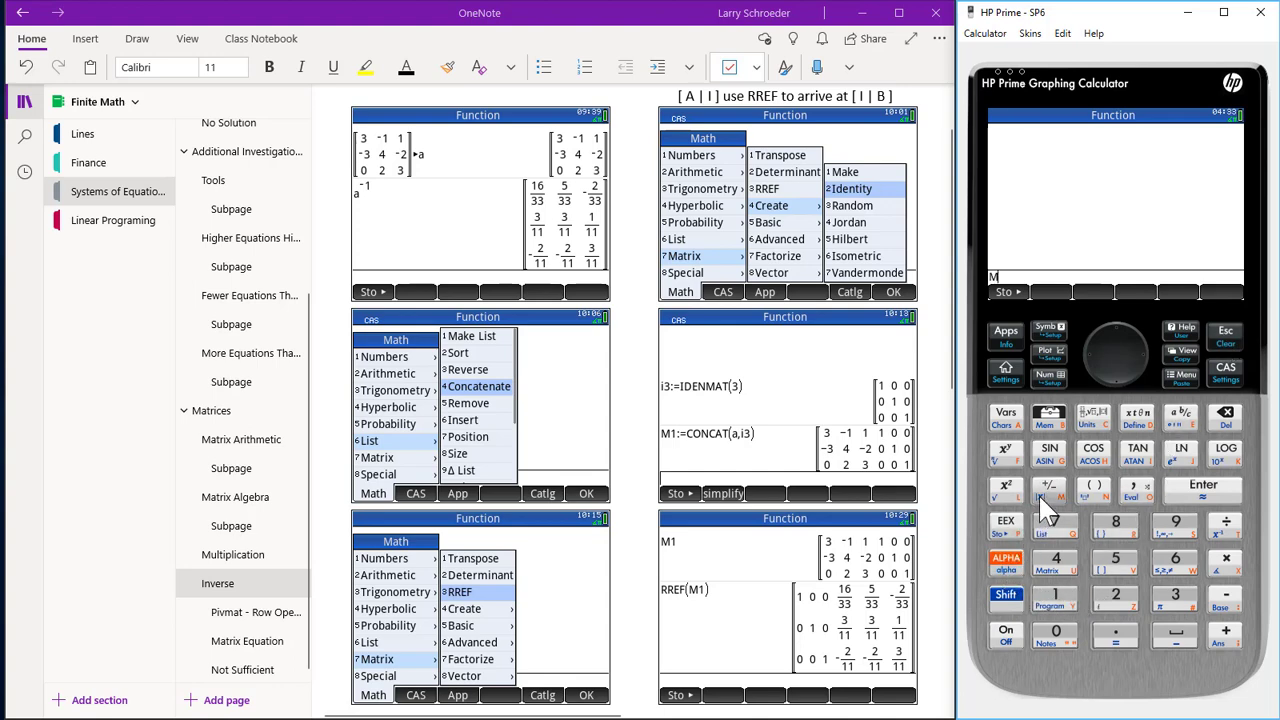
left_click(1052, 599)
left_click(1196, 488)
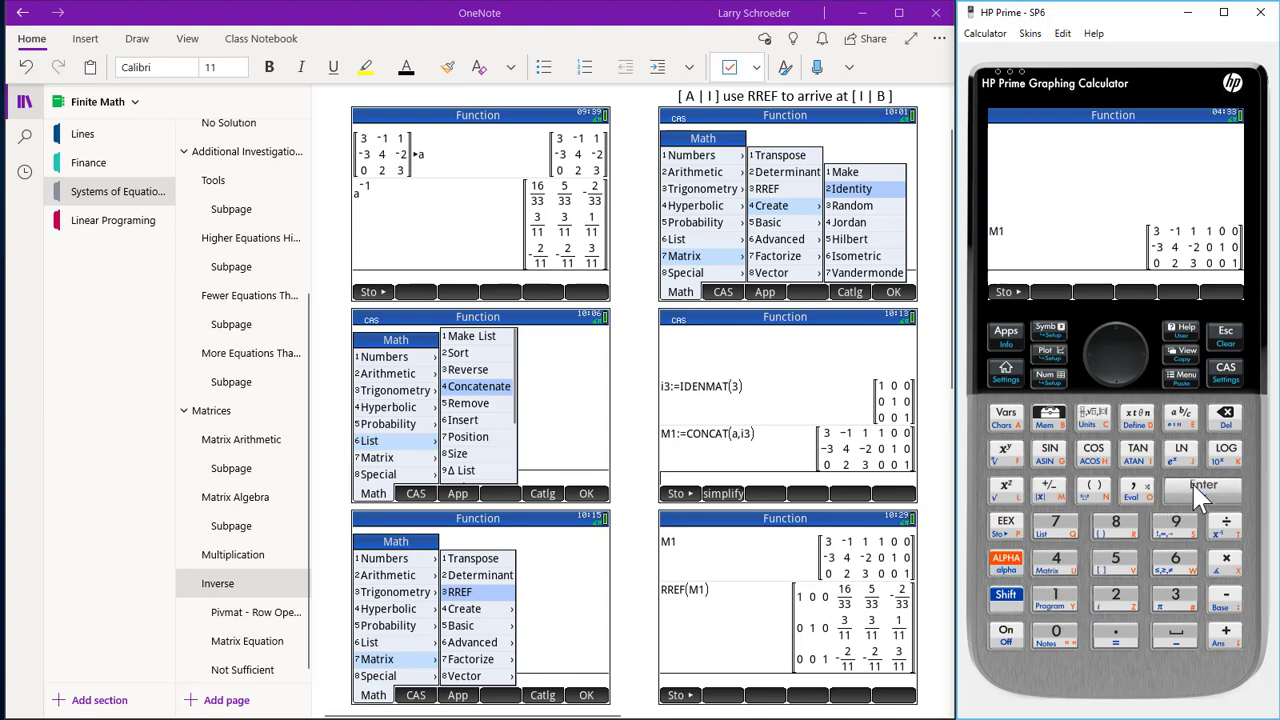
Evaluate RREF(M1) and convert it to fractions, leaving a's inverse in the right three columns
left_click(445, 662)
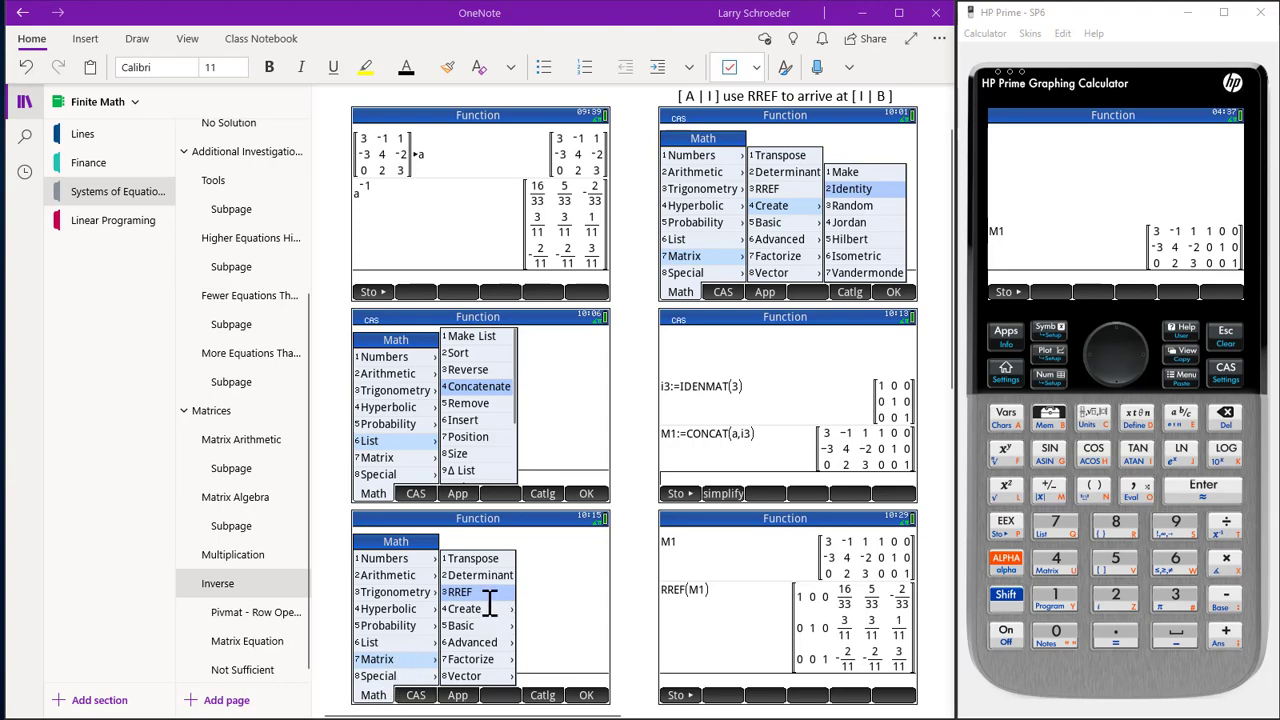
left_click(1155, 317)
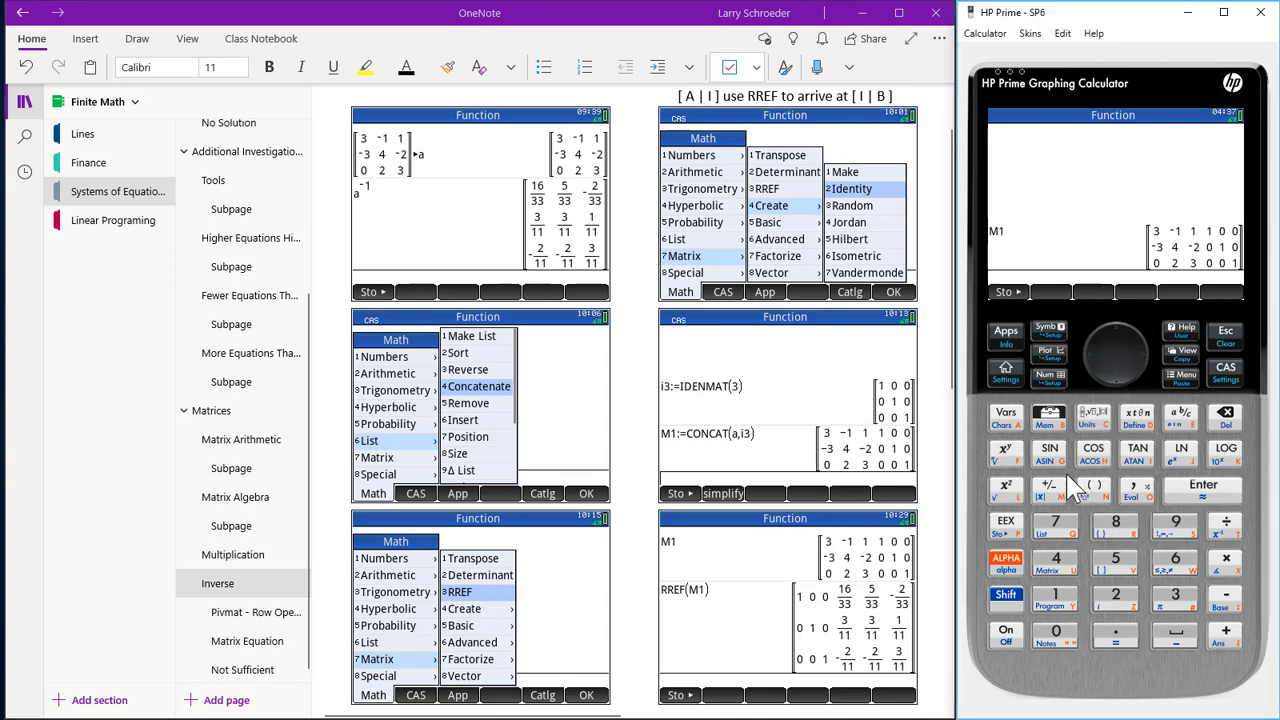
left_click(1050, 416)
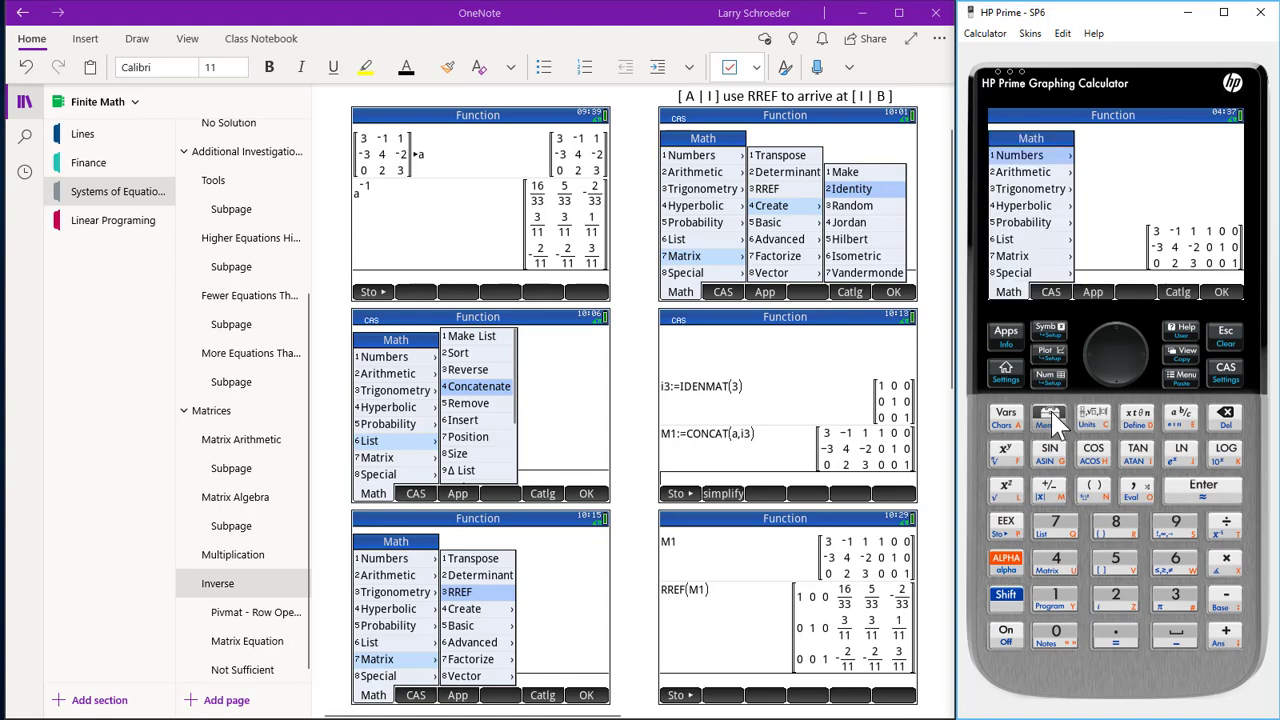
left_click(1027, 263)
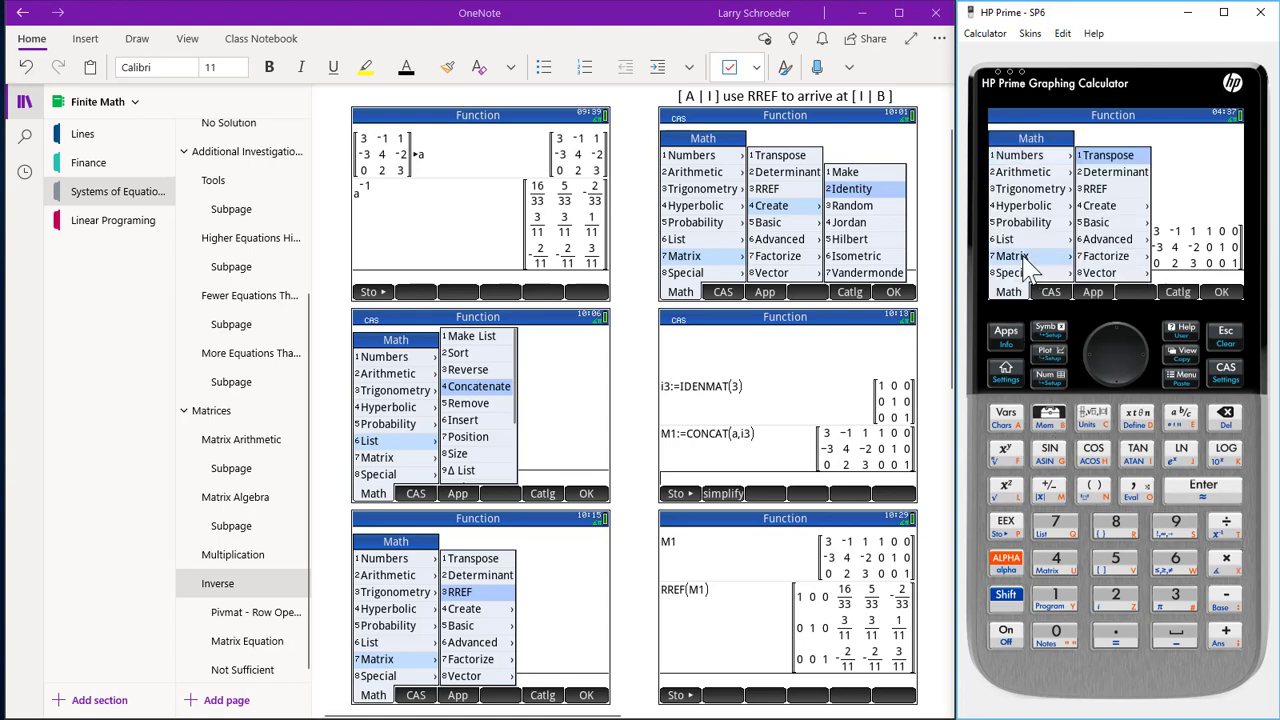
left_click(1091, 188)
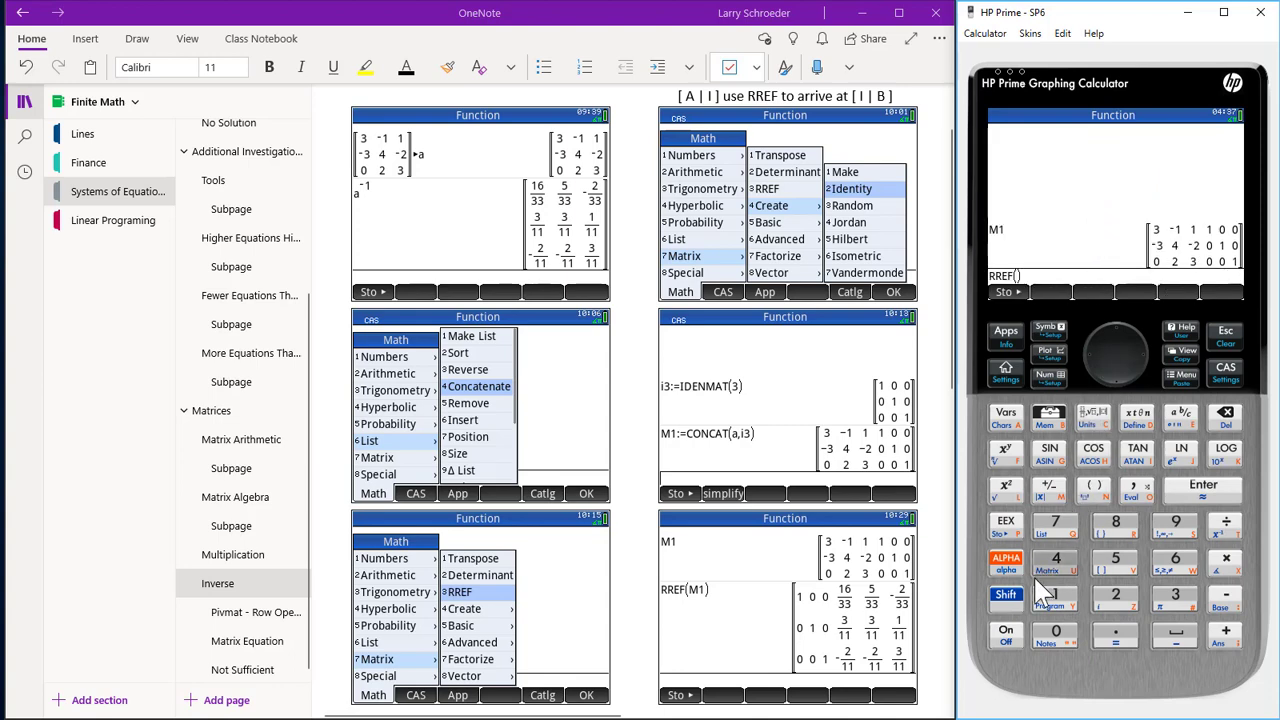
left_click(1008, 560)
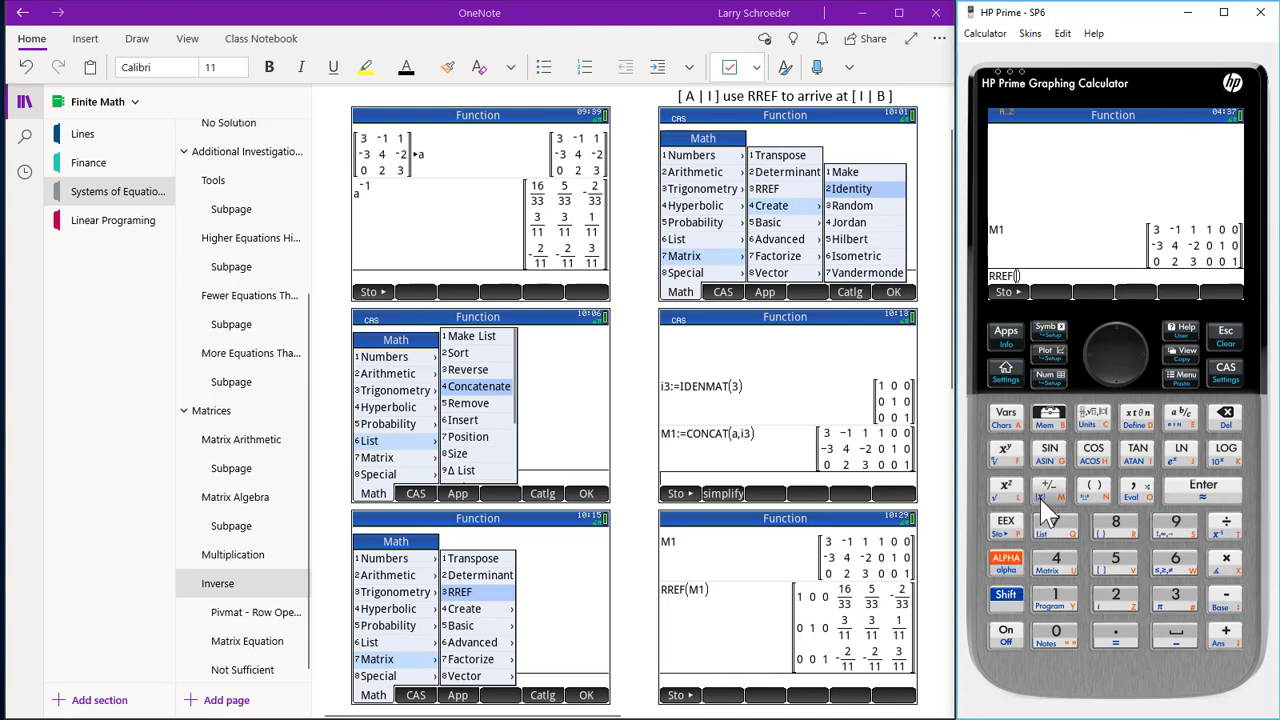
left_click(1049, 488)
left_click(1063, 590)
left_click(1186, 488)
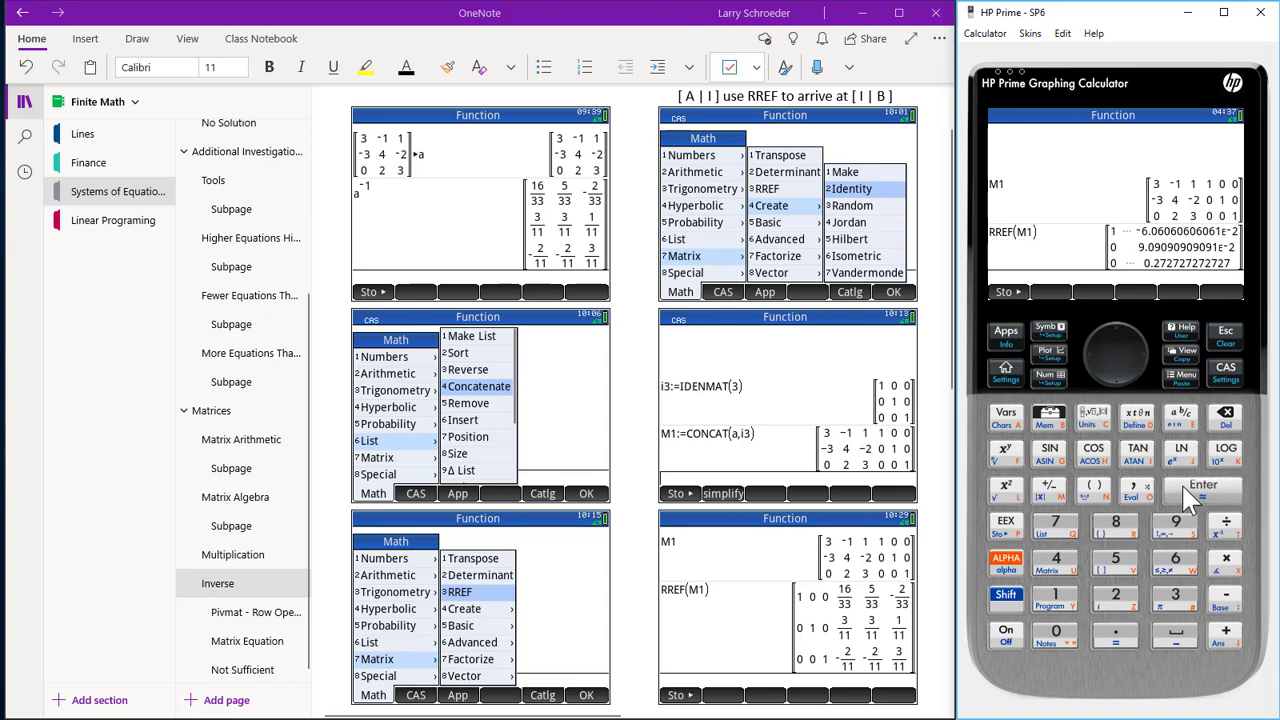
left_click(1185, 420)
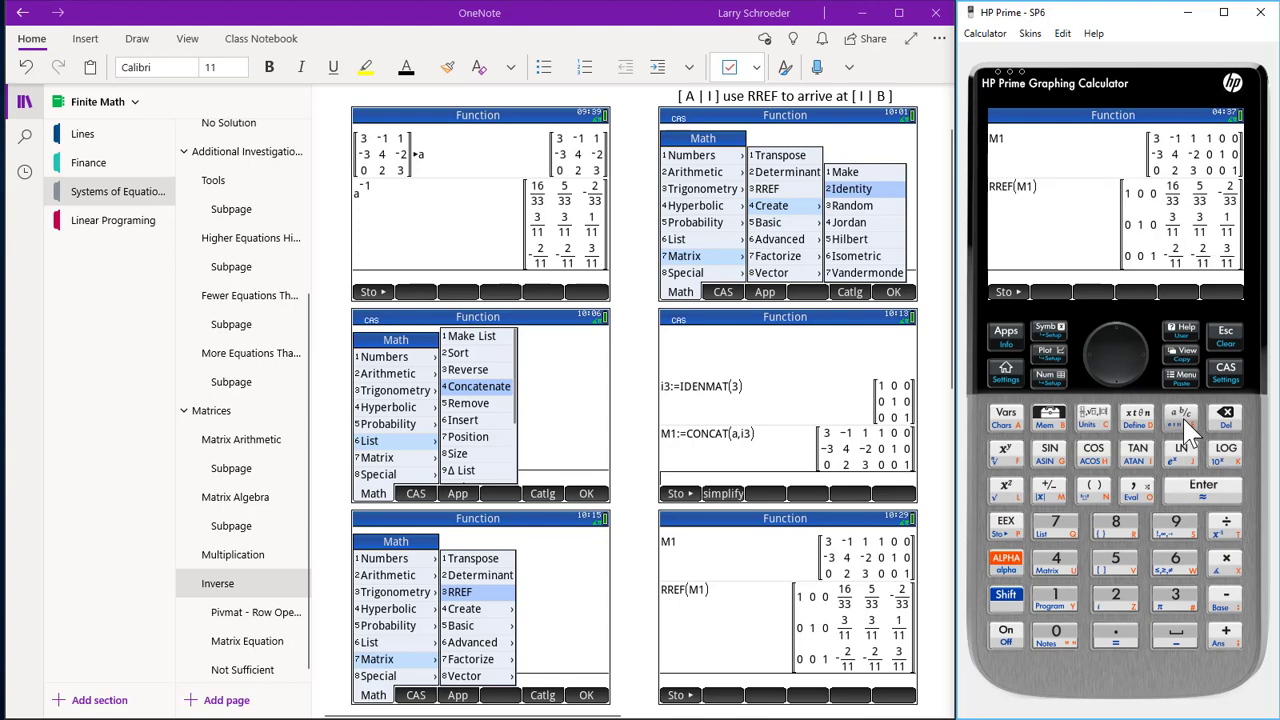
left_click(460, 230)
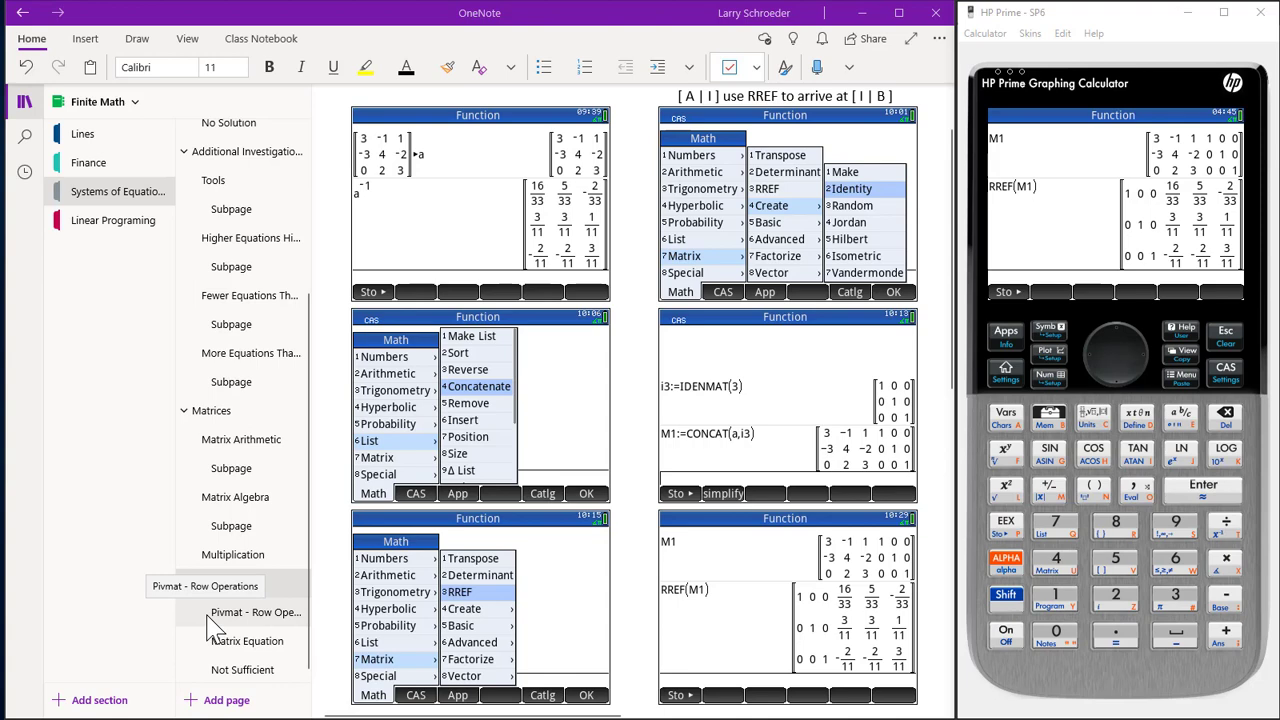
Open the 'Pivmat - Row Operations' page under Inverse in OneNote
left_click(280, 624)
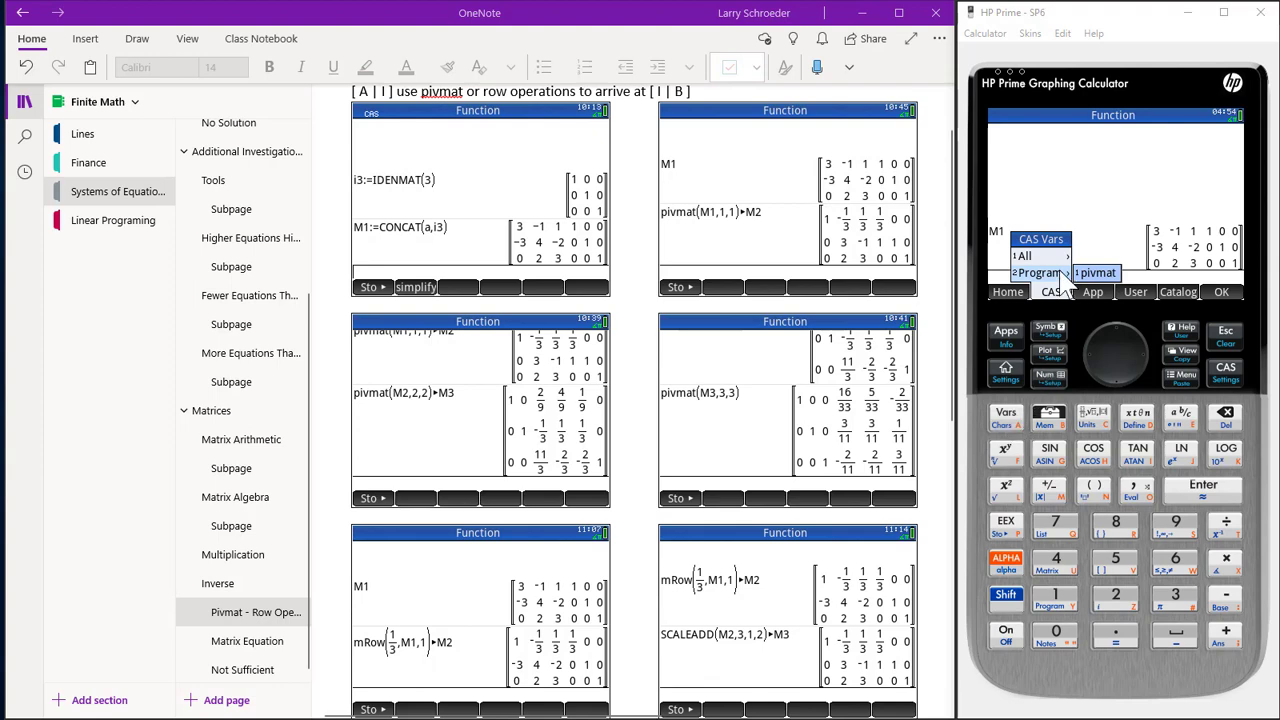
Enter the expression pivmat(M1,1,1) to pivot M1 at row 1, column 1
left_click(1058, 596)
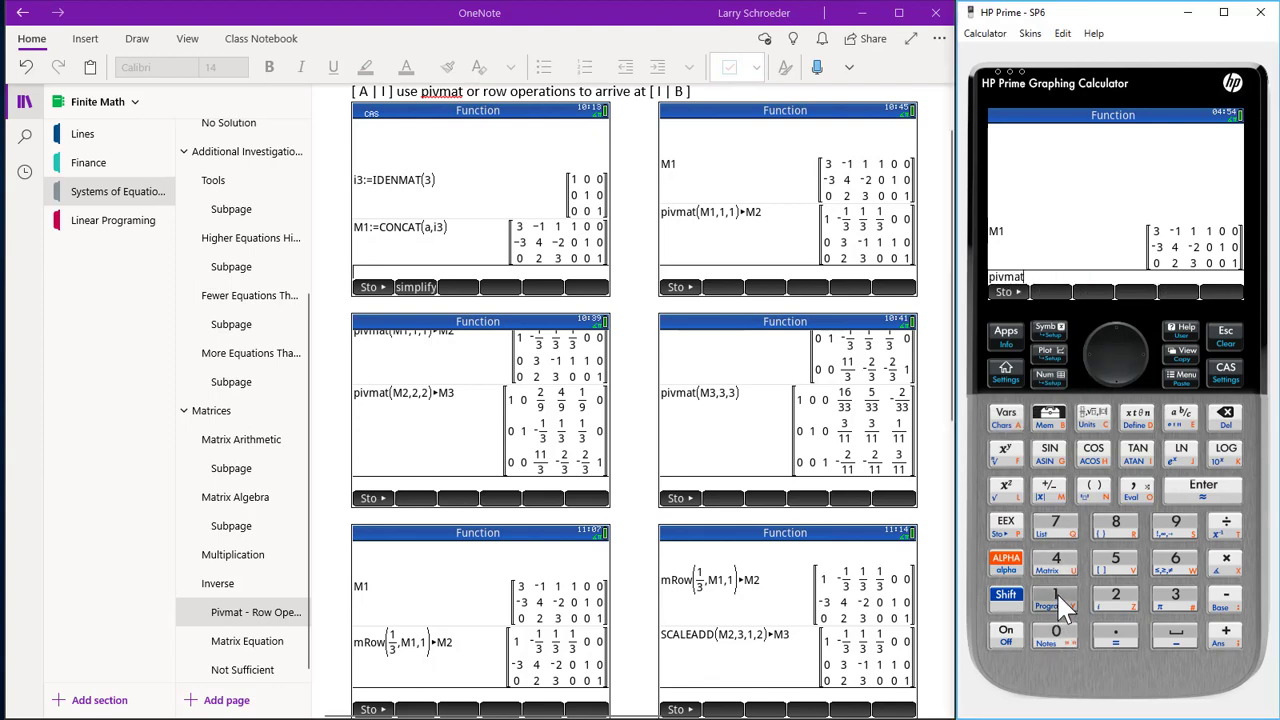
left_click(1095, 492)
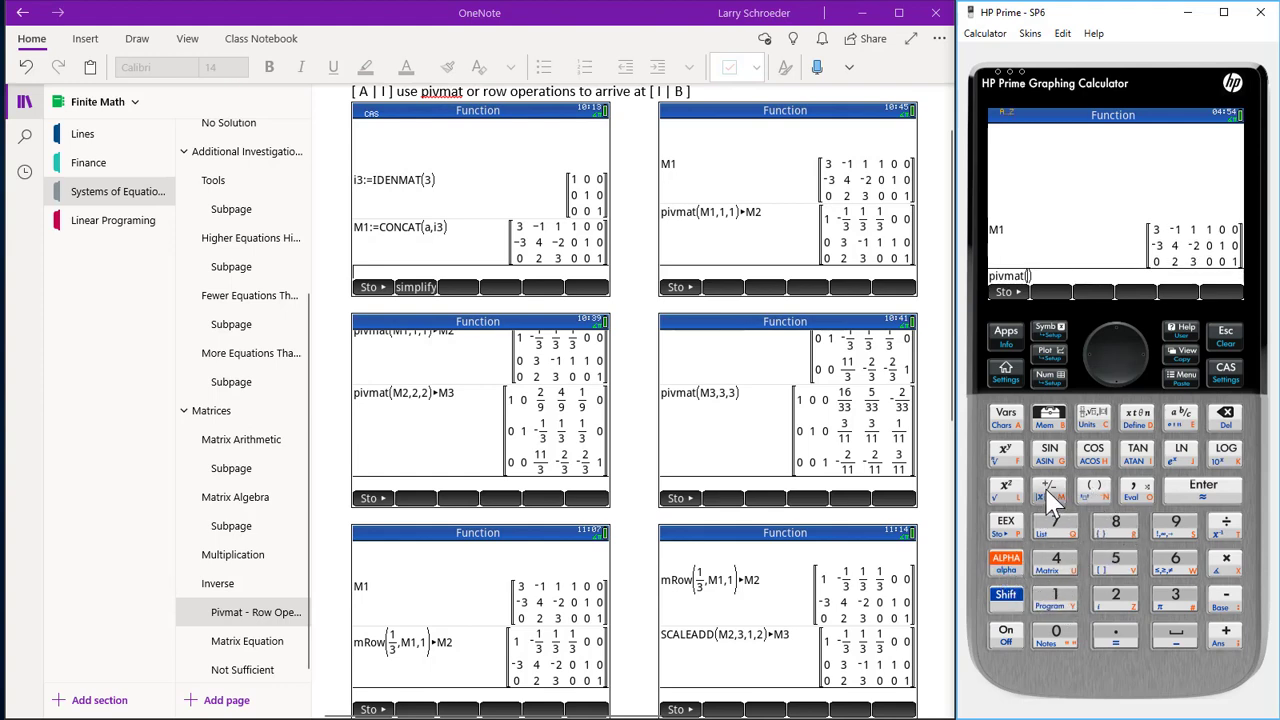
type("M")
left_click(1064, 594)
left_click(1140, 494)
left_click(1056, 594)
left_click(1137, 490)
left_click(1064, 594)
Store the pivot result into M2, evaluate it, and show it as fractions
left_click(1006, 594)
left_click(1005, 525)
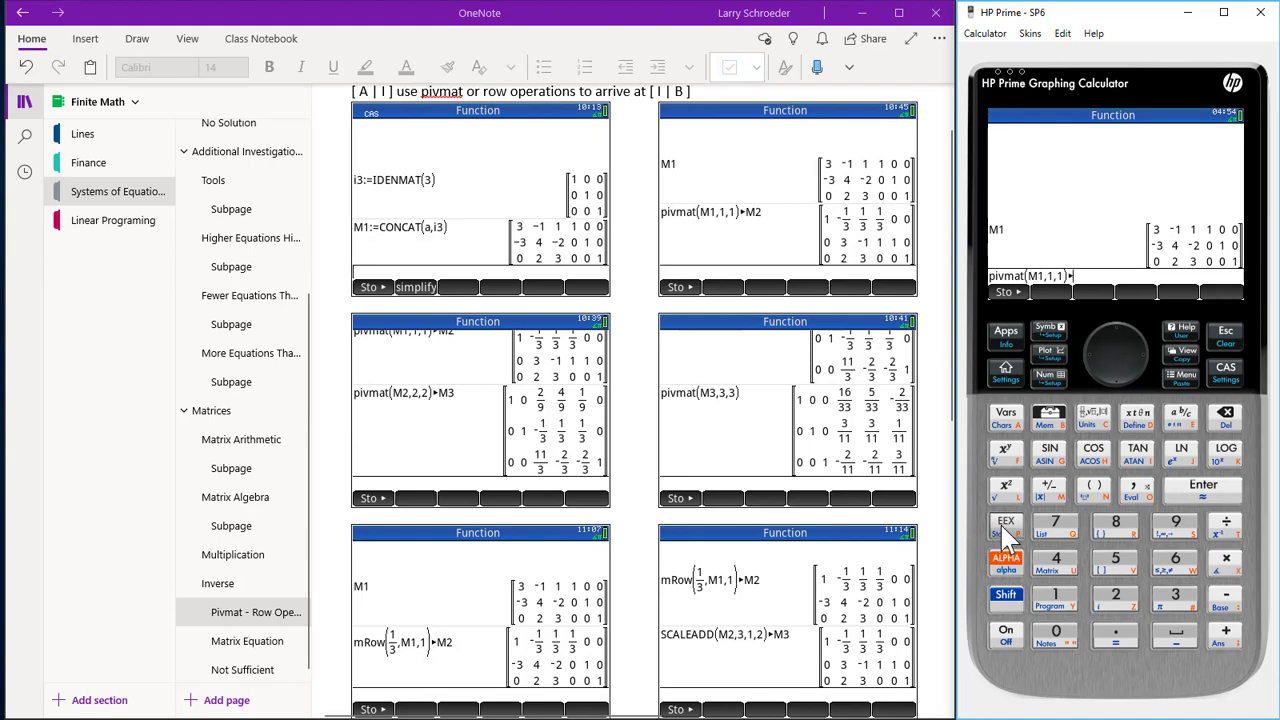
left_click(1008, 594)
left_click(1045, 528)
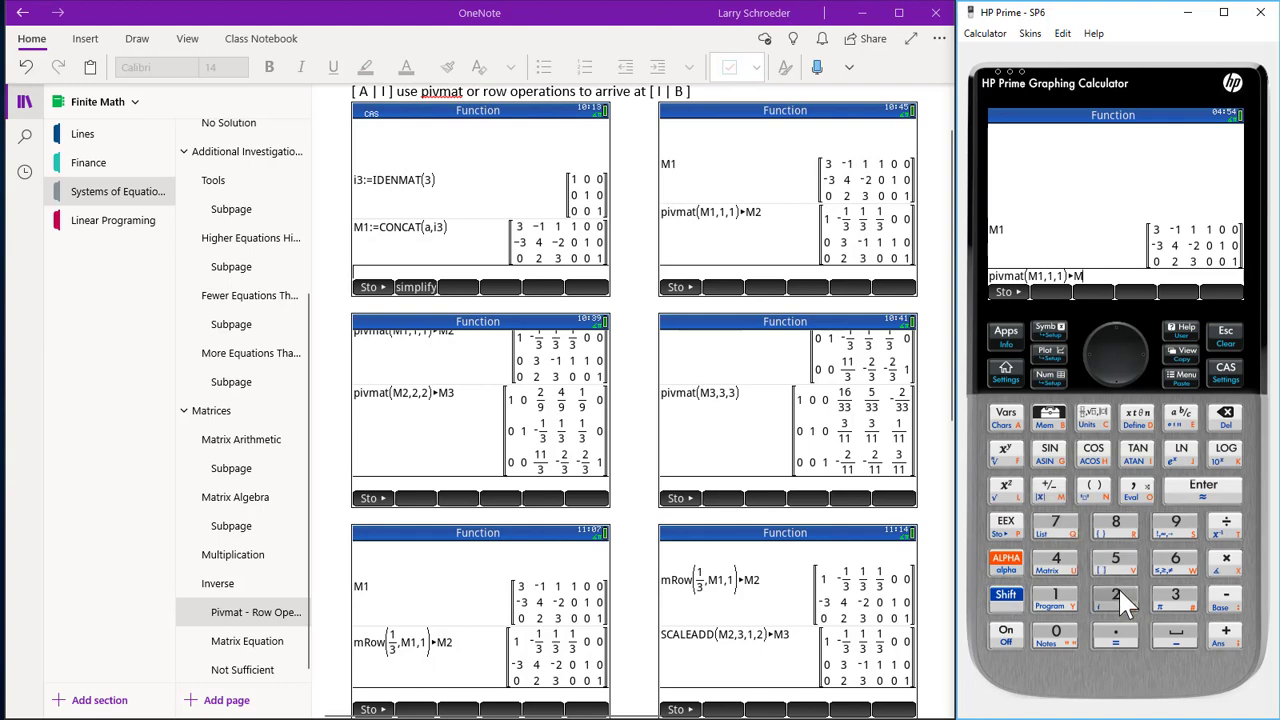
left_click(1117, 592)
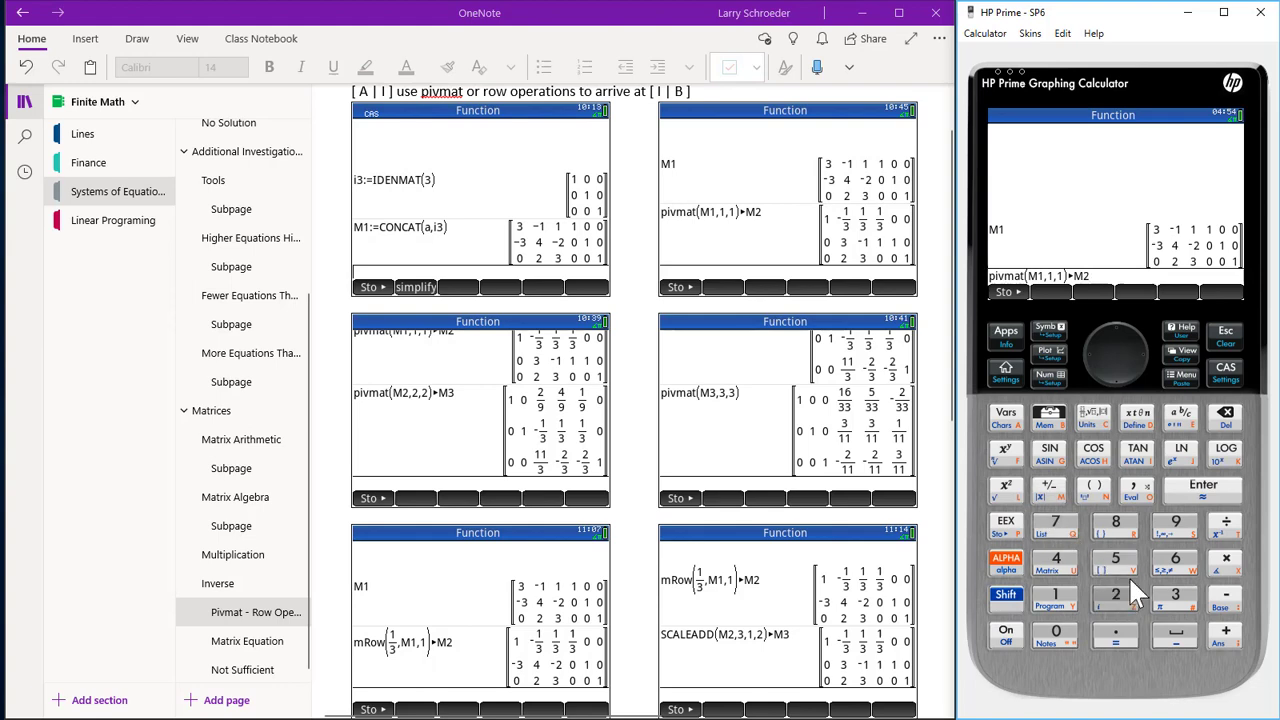
left_click(1203, 488)
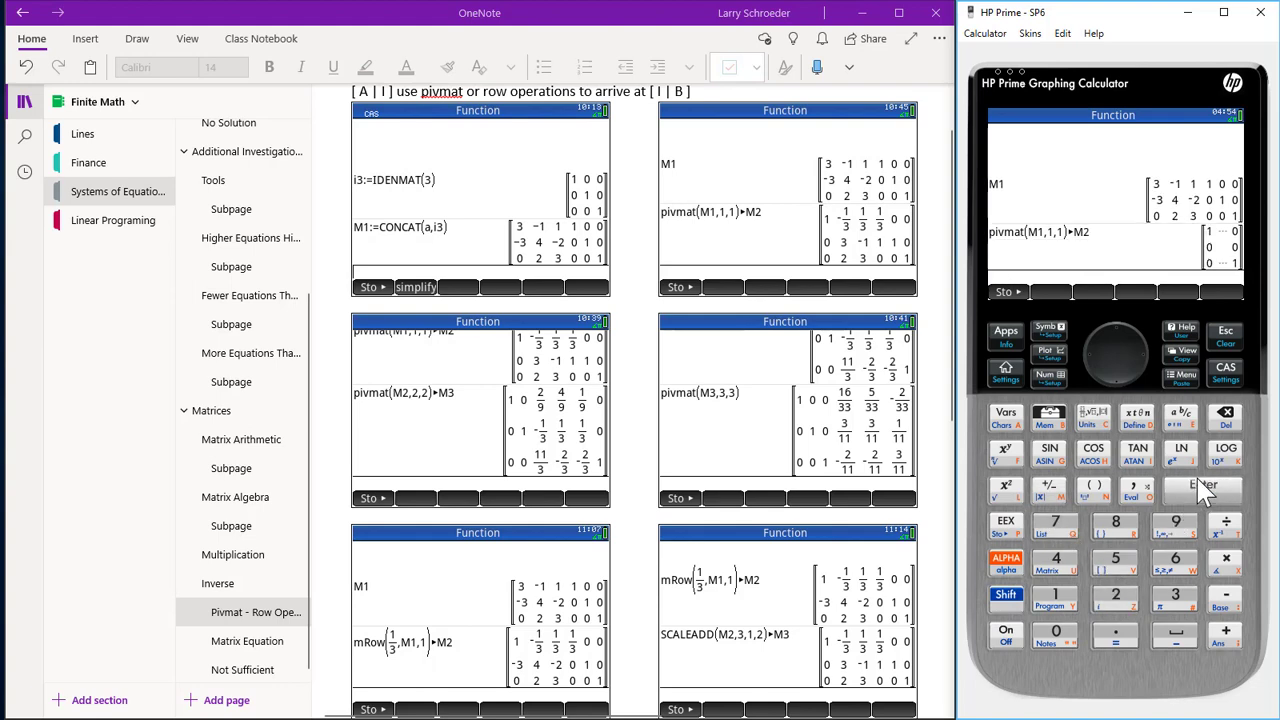
left_click(1182, 420)
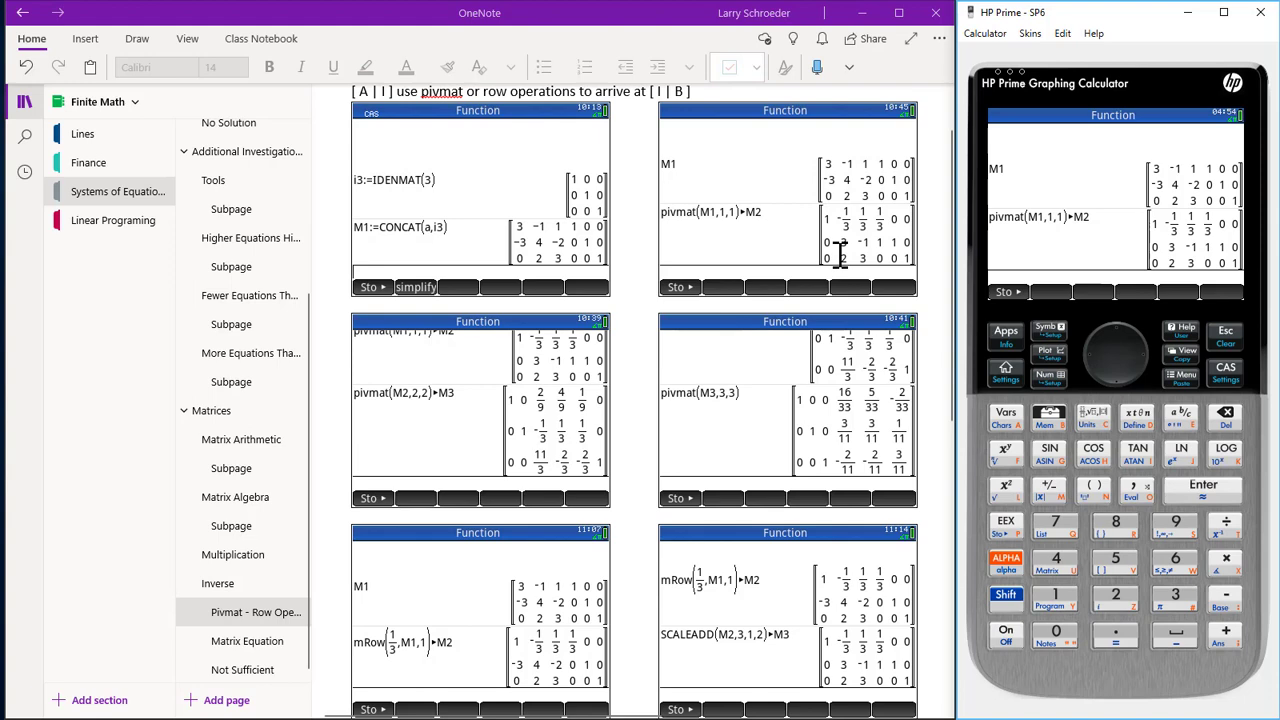
left_click(469, 390)
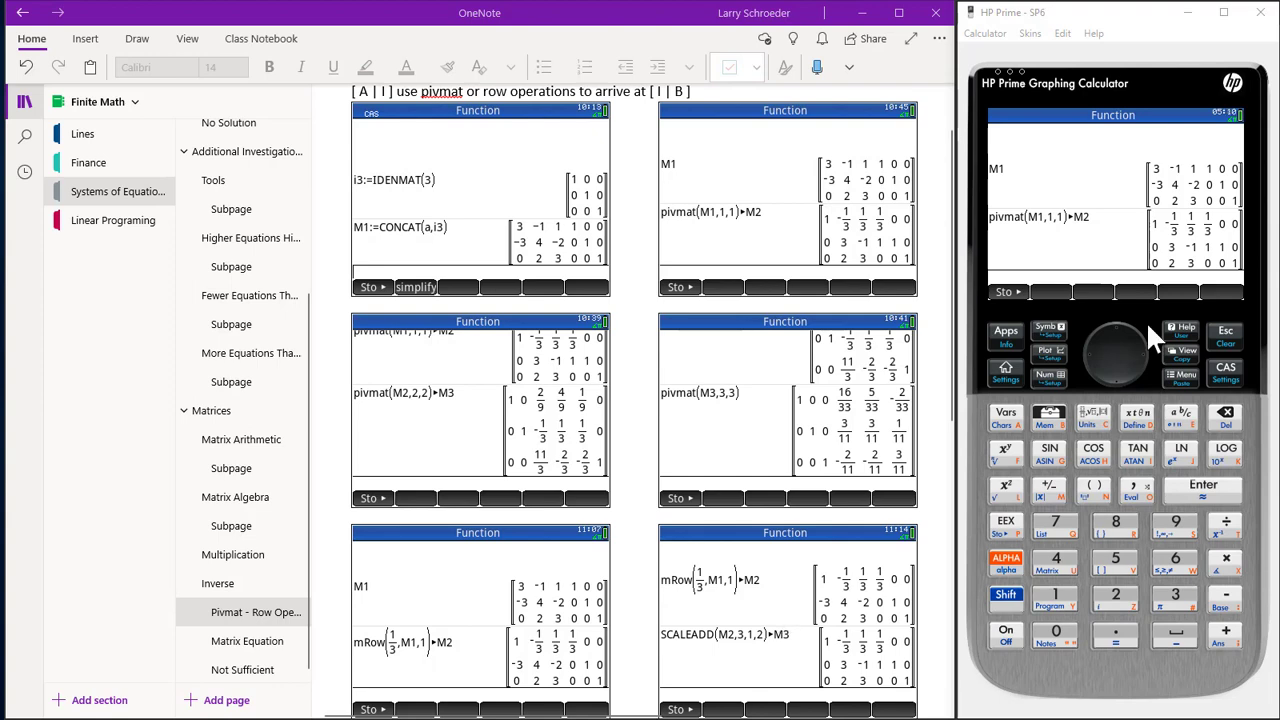
left_click(1047, 425)
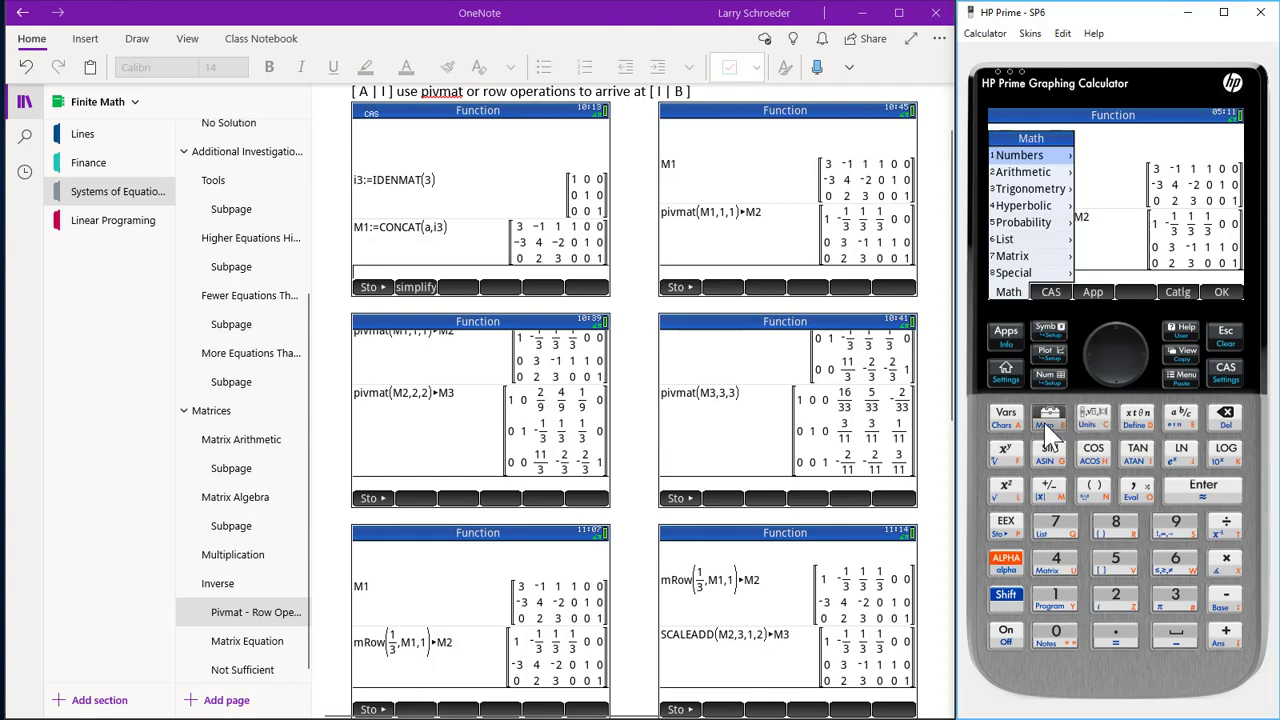
left_click(1170, 290)
type("ro")
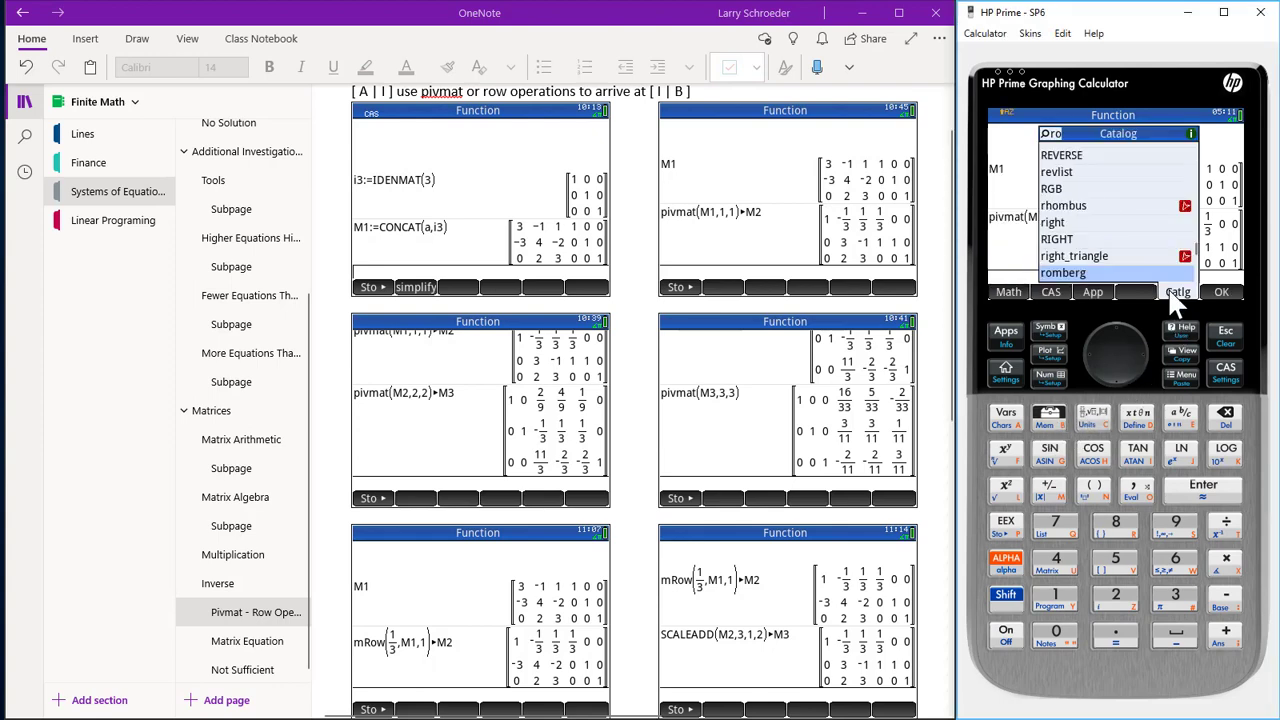
type("w")
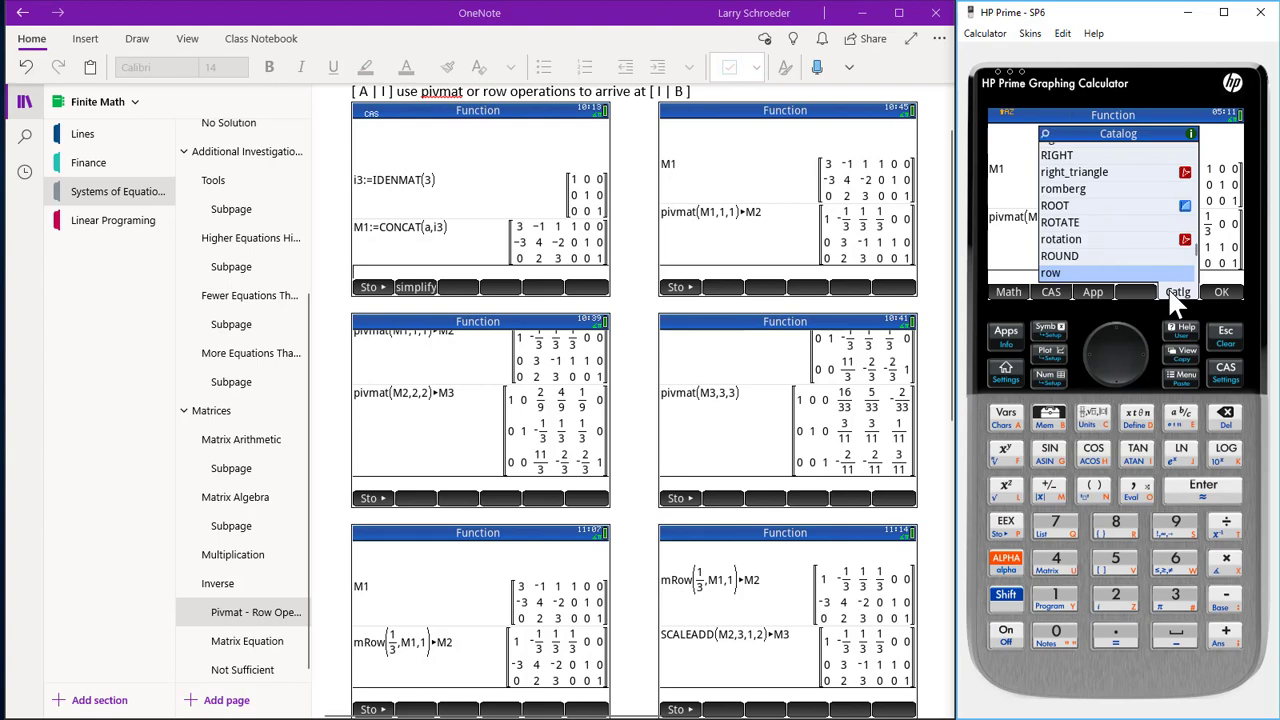
left_click(1223, 330)
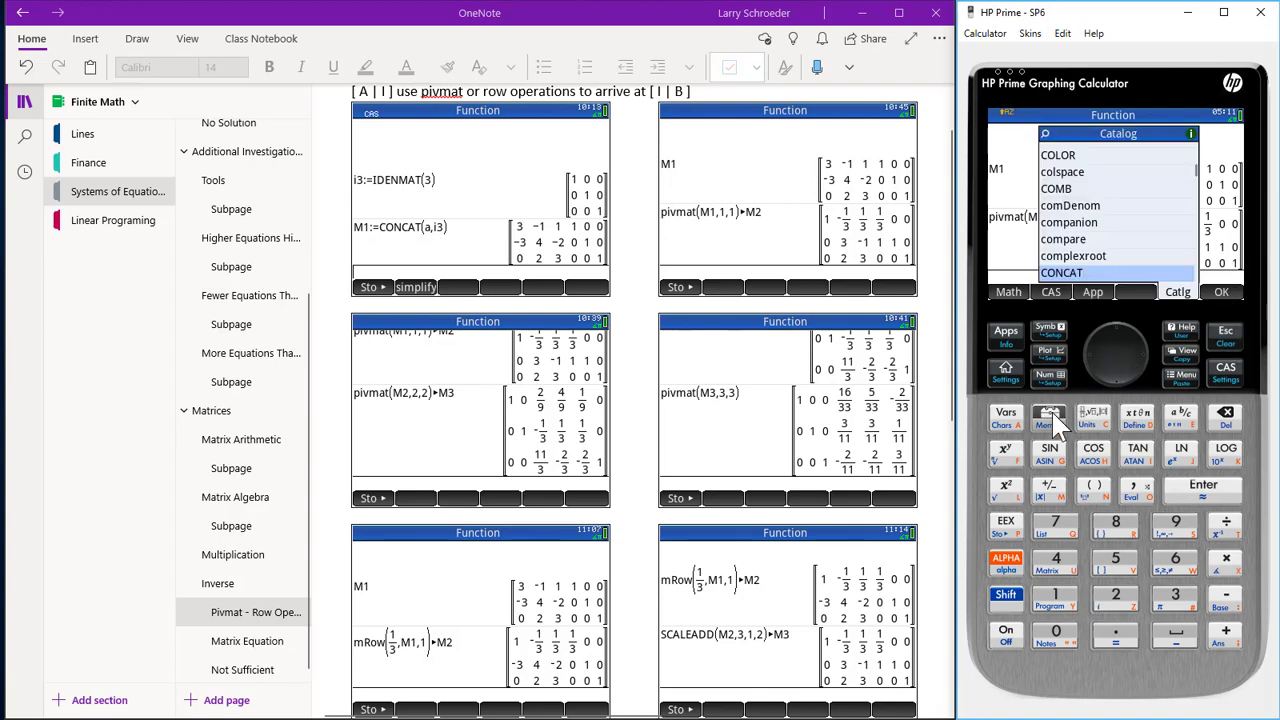
type("scalea")
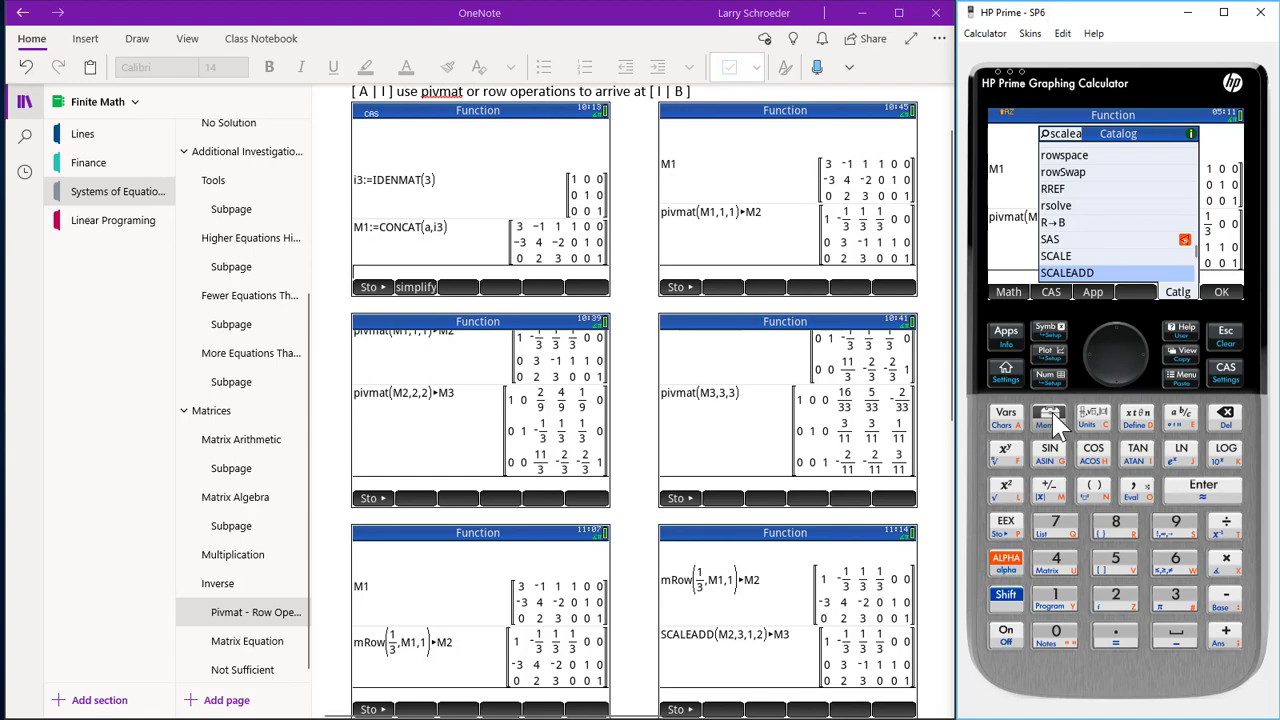
left_click(1229, 338)
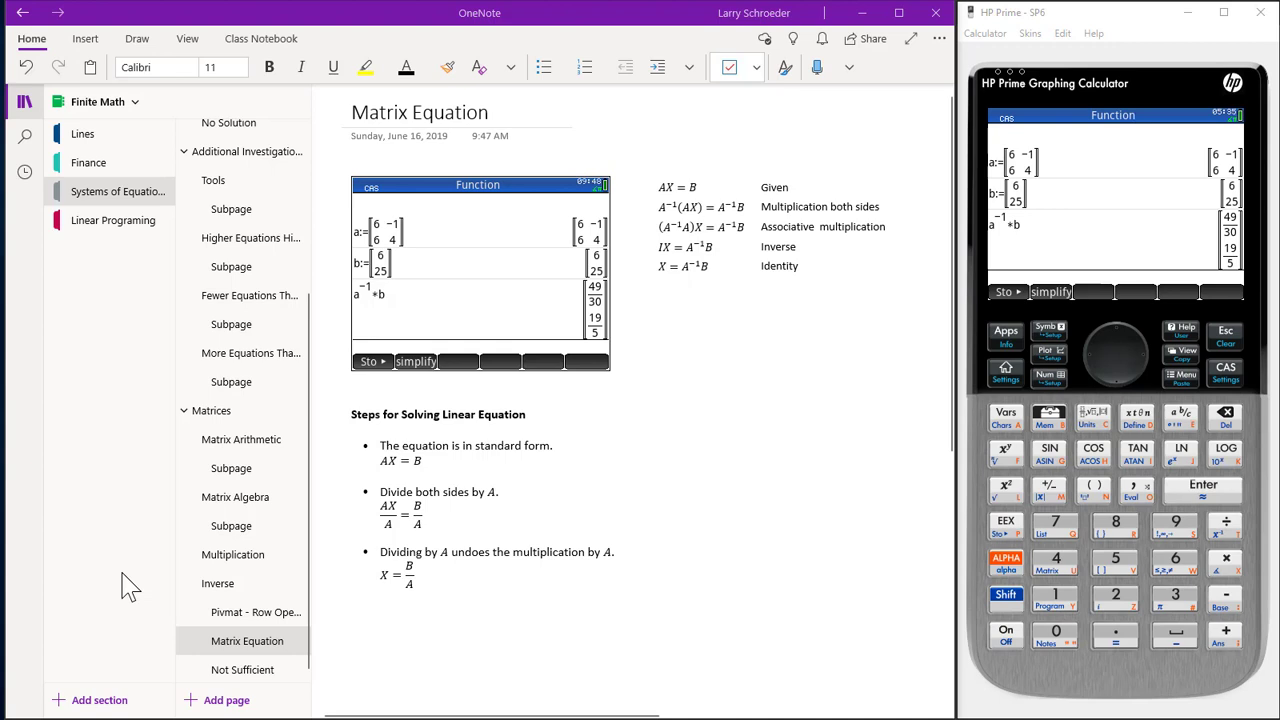
left_click(245, 670)
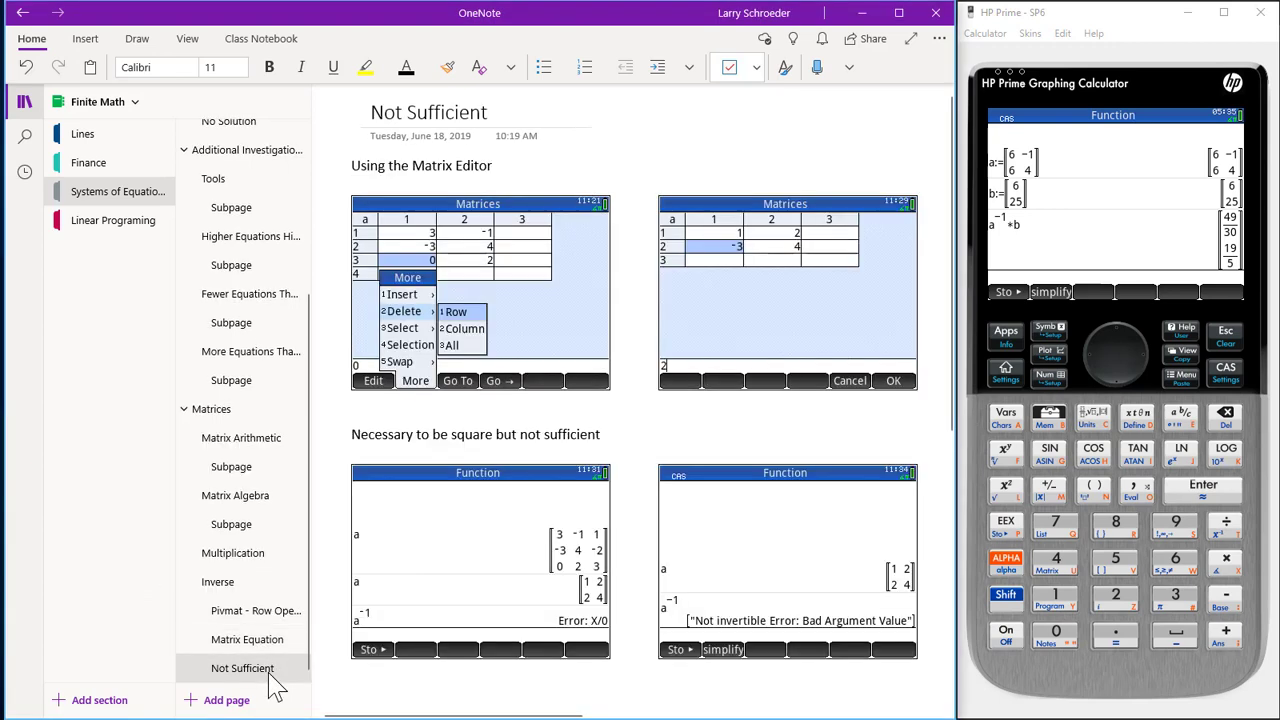